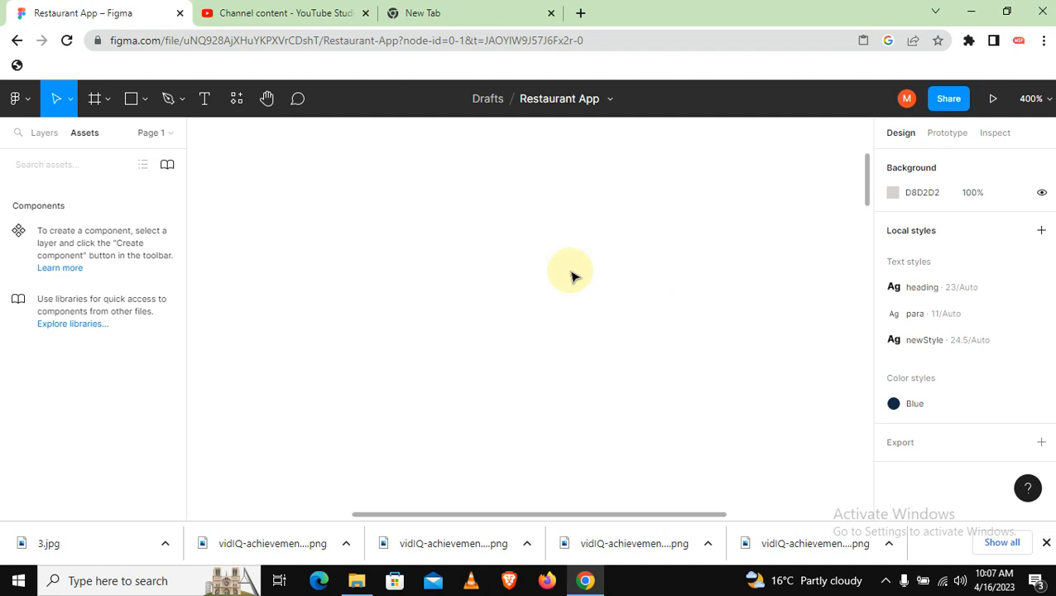
With the Pen tool, draw a separate horizontal line from about X 145 to X 220.5 at Y 93.5
click(168, 98)
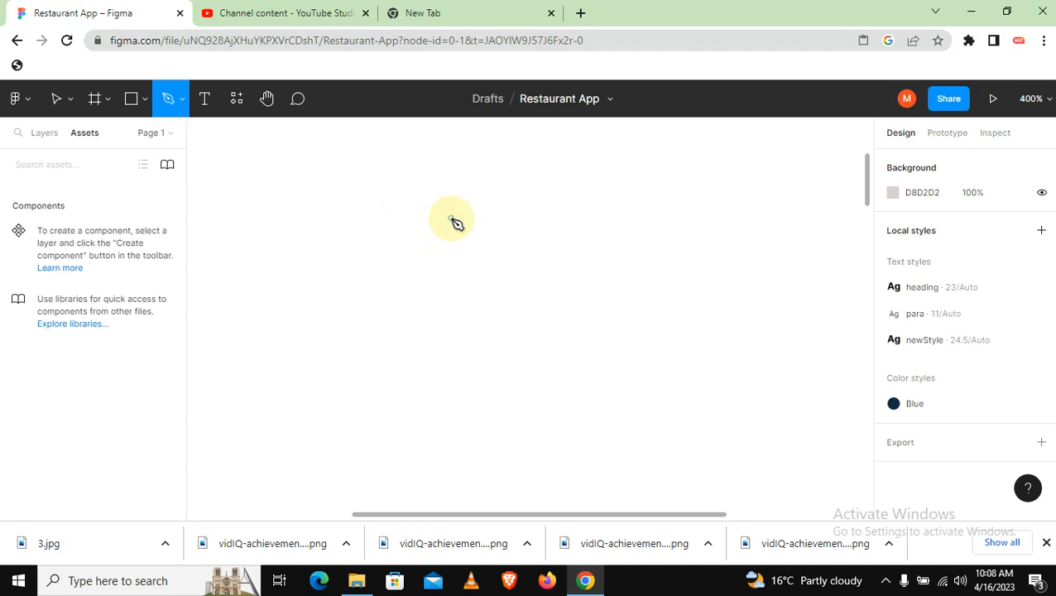
click(348, 193)
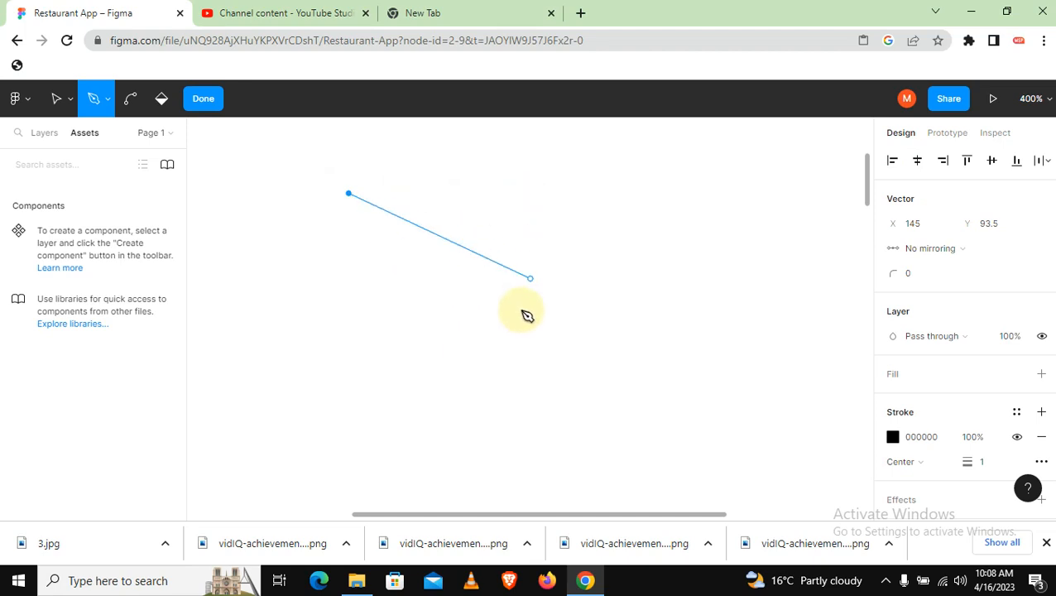
click(584, 194)
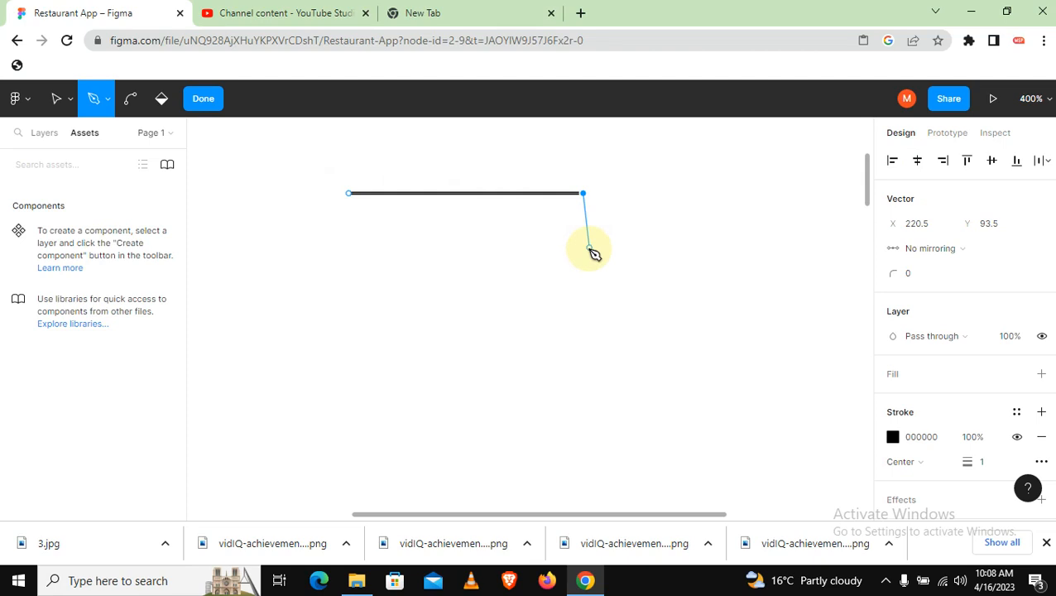
key(Escape)
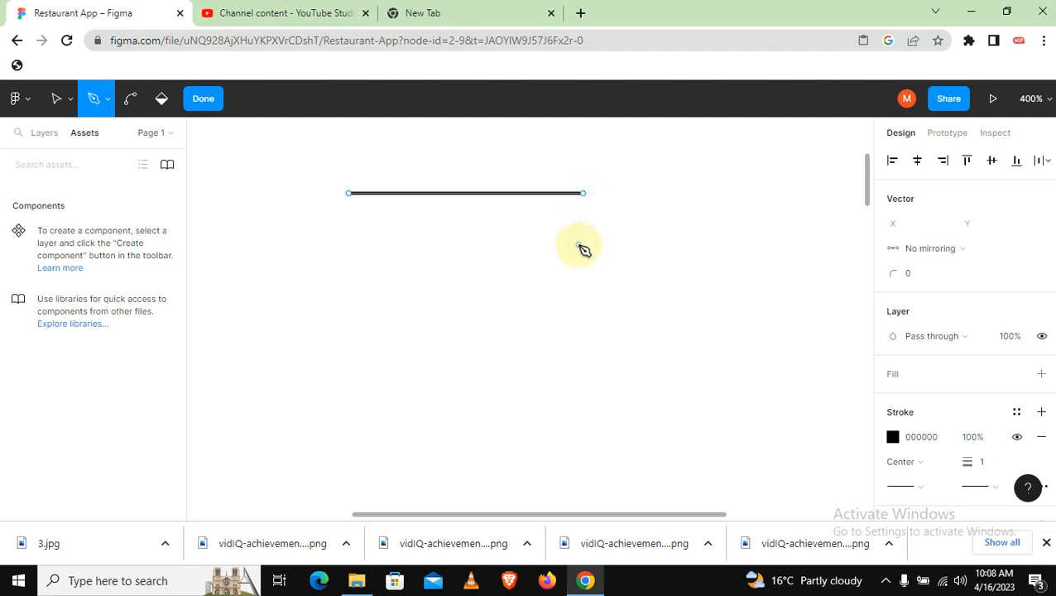
Draw a second separate, slightly sloping line below the first, from about (145, 107) to (223, 108.5)
click(348, 193)
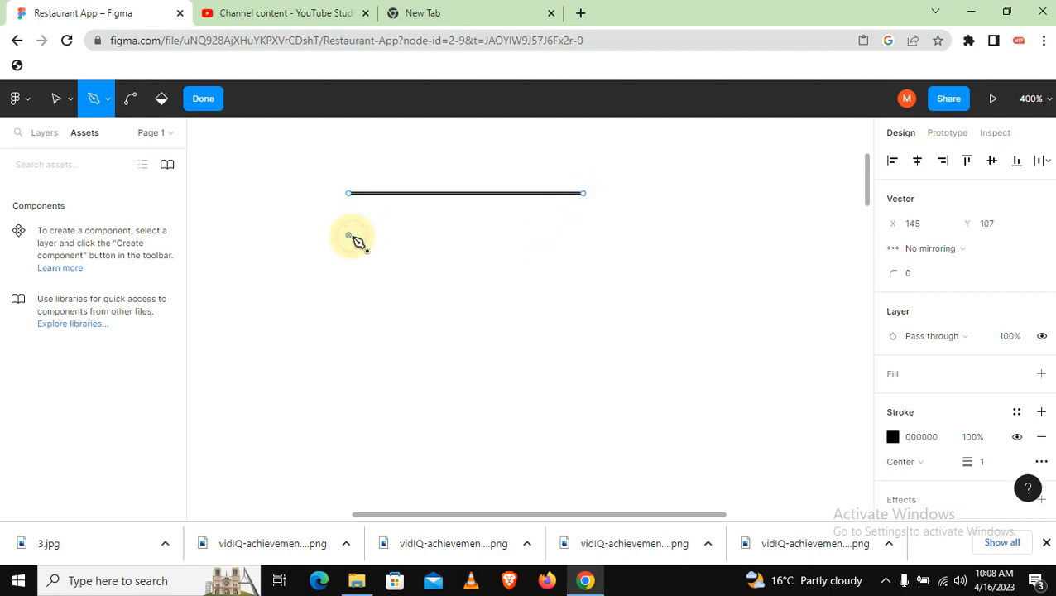
click(348, 235)
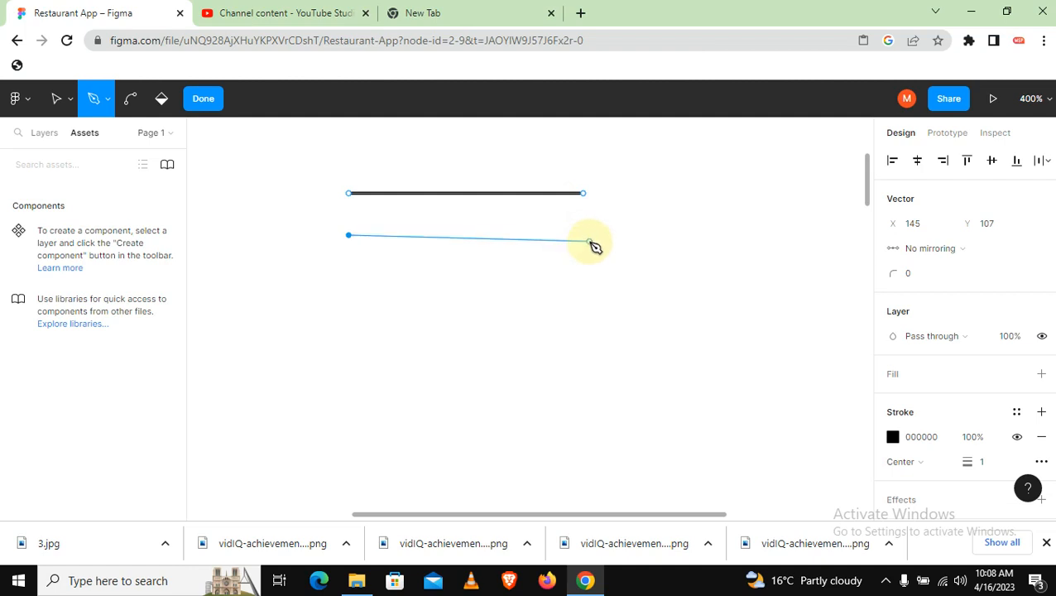
click(591, 240)
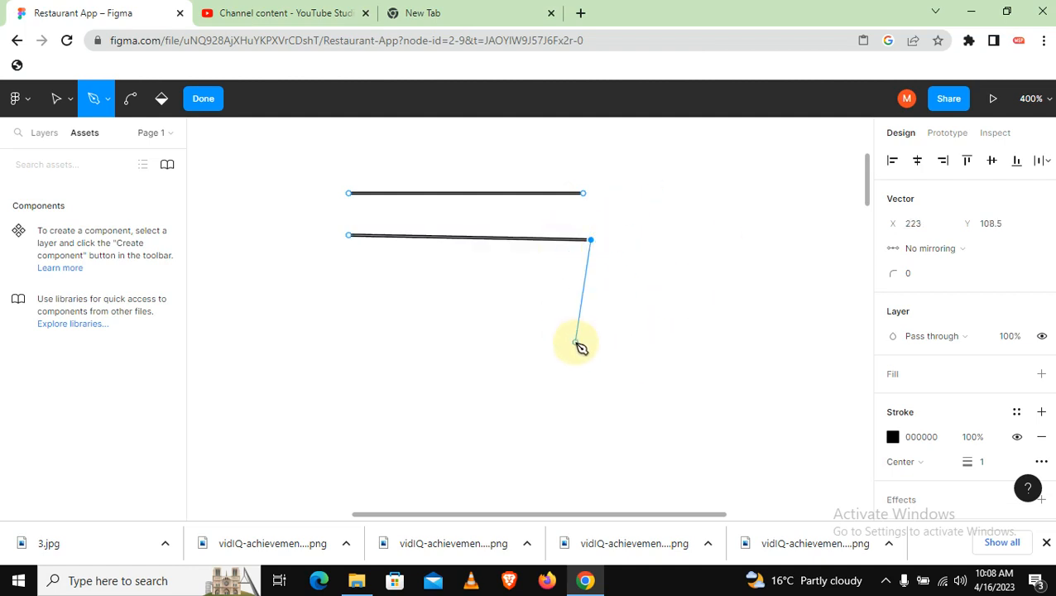
key(Escape)
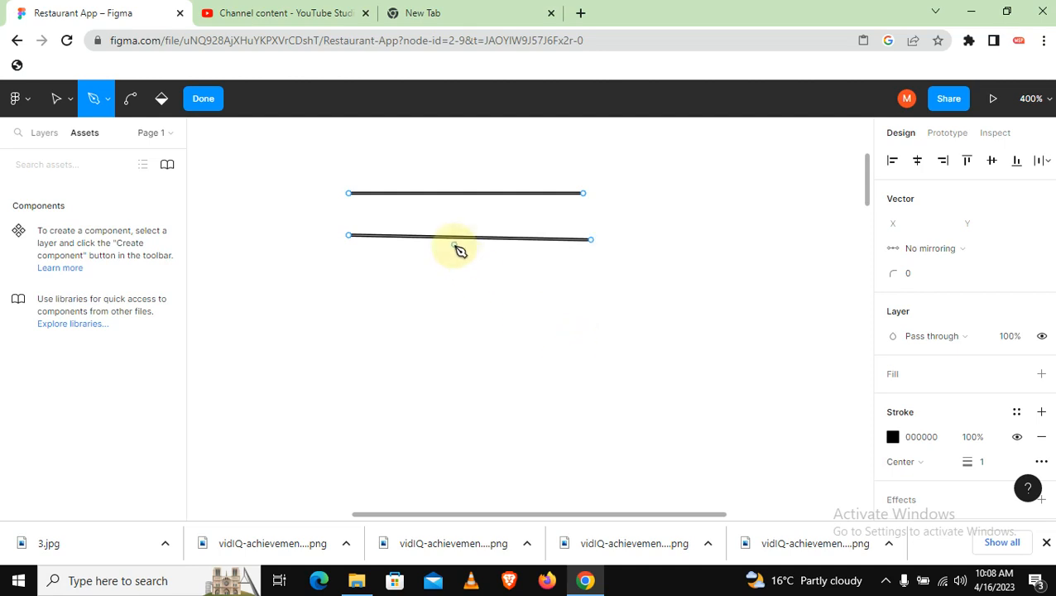
Draw a closed four-sided shape below the lines with corners at about (149, 122), (225, 123.5), (225, 166) and (149, 162.5)
click(362, 283)
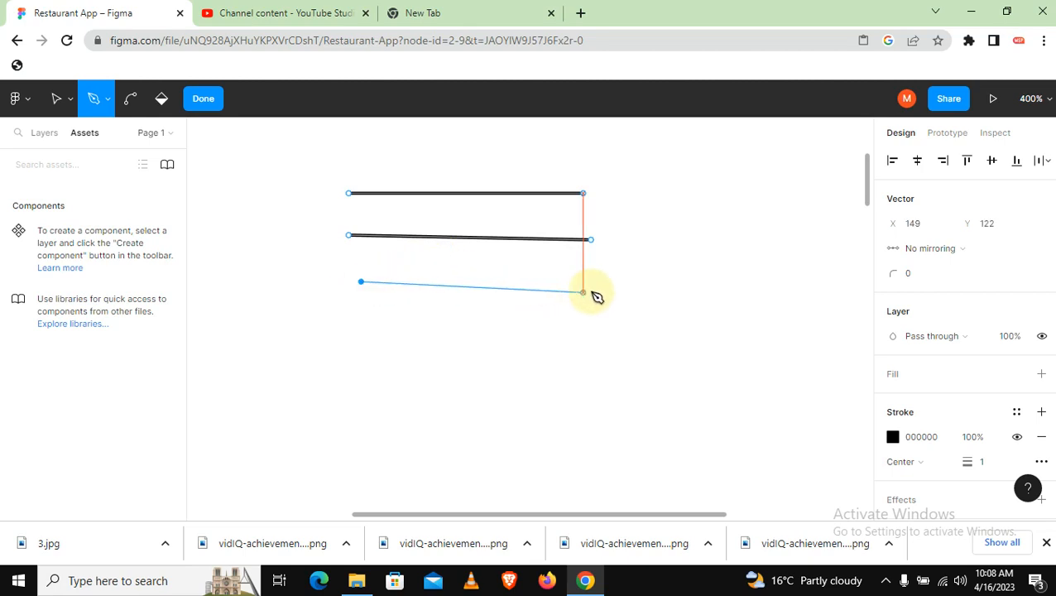
click(596, 286)
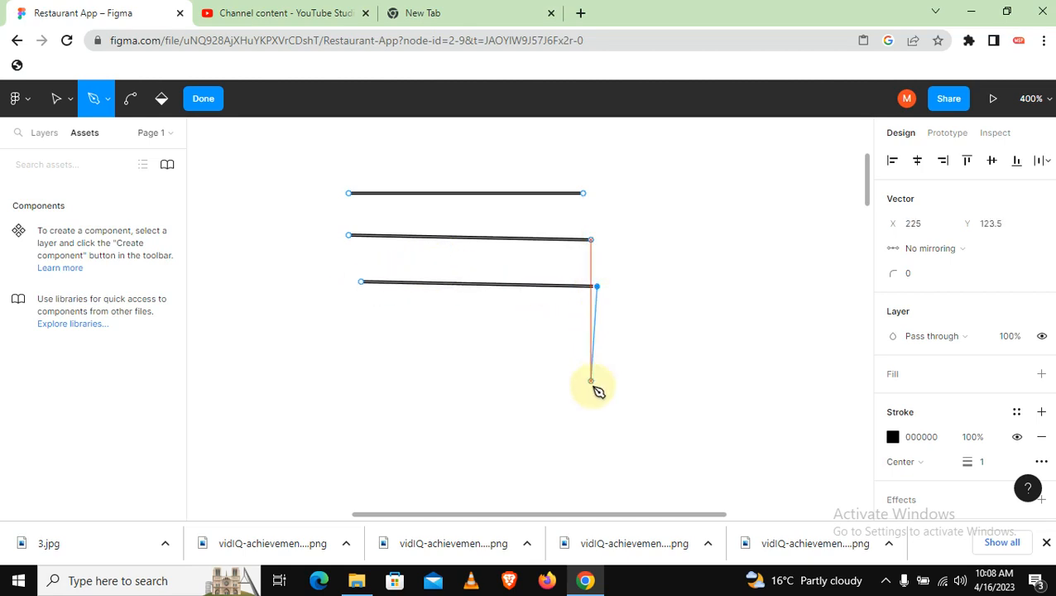
click(596, 418)
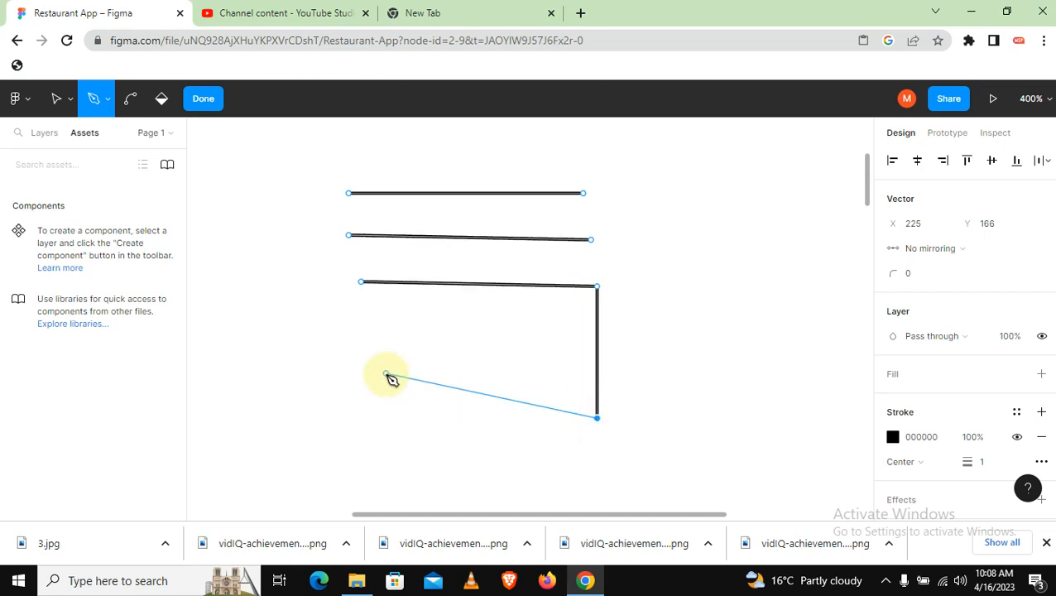
click(361, 408)
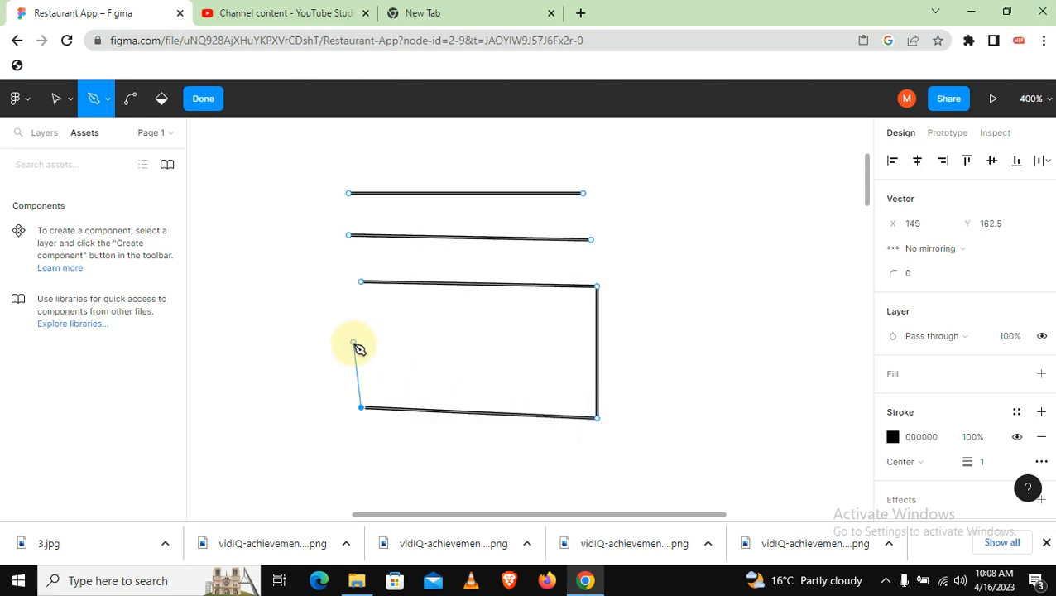
click(361, 284)
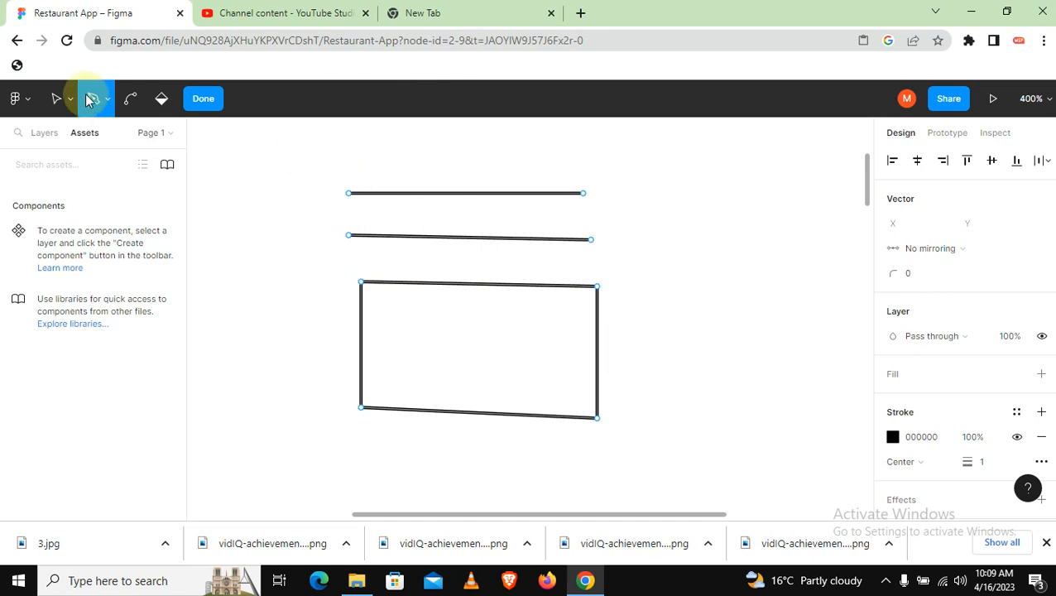
Select both lines and the four-sided shape together and delete them
click(56, 99)
drag(305, 161, 655, 490)
key(Delete)
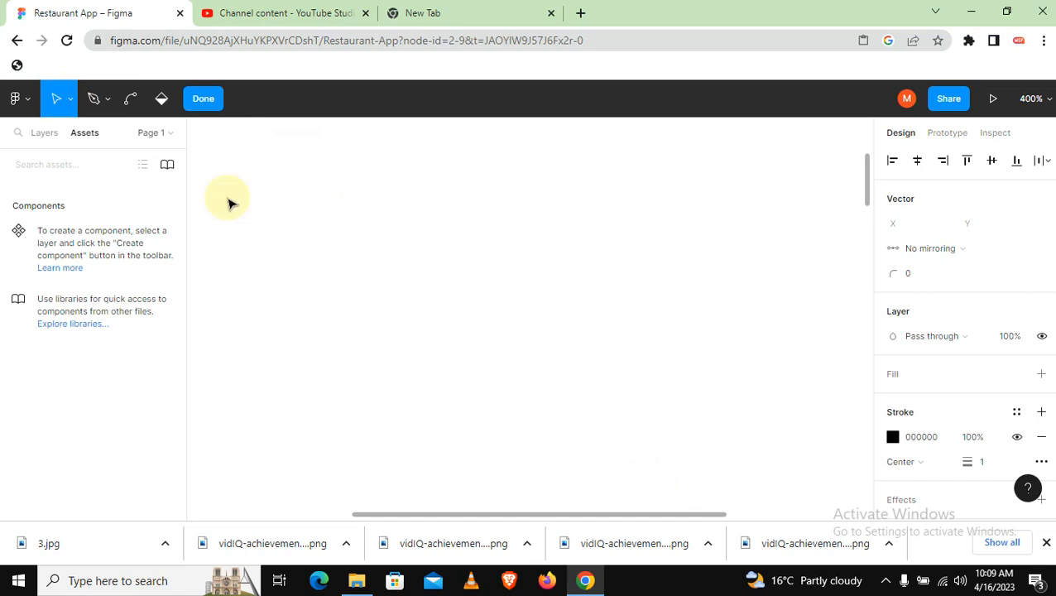
With the Pen tool, draw an open curved arch through about (113.5, 123.5), (149, 90.5) and (187, 130), pulling out handles at the last two points
click(93, 98)
click(340, 215)
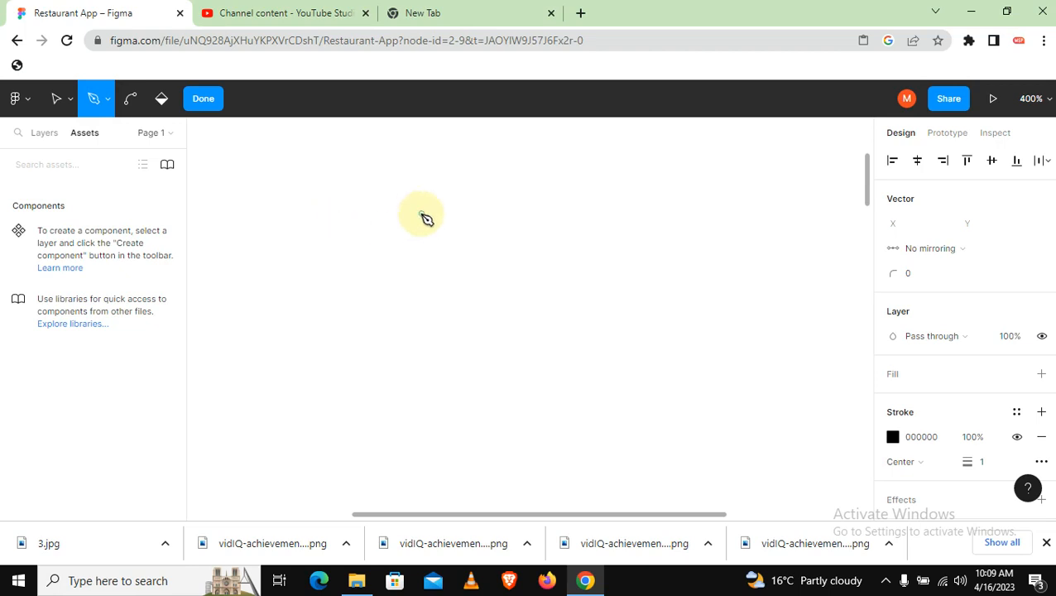
scroll(426, 217, left, 2)
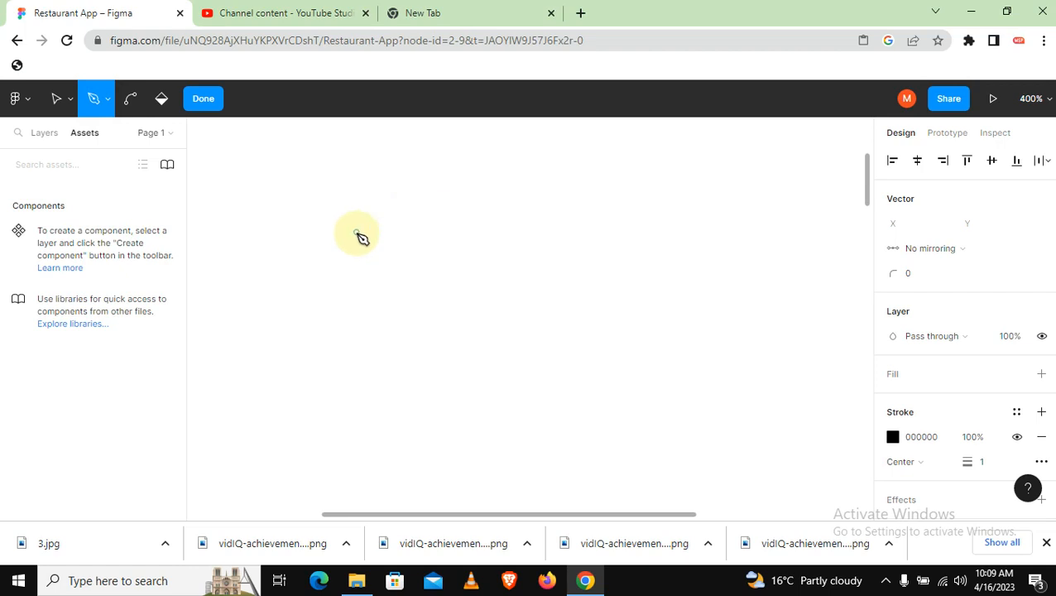
click(305, 288)
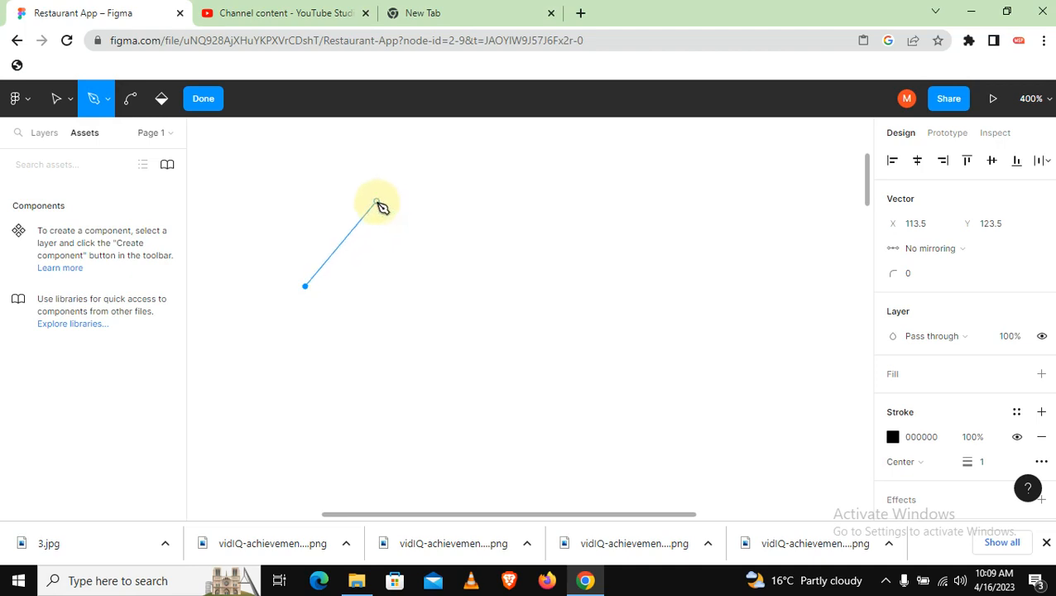
click(416, 184)
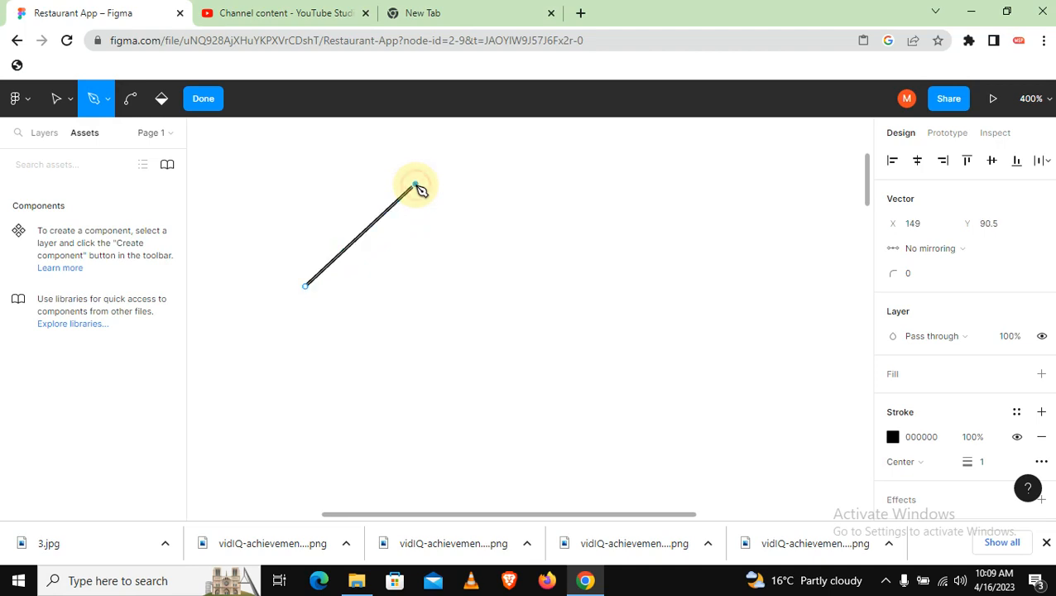
drag(416, 184, 514, 182)
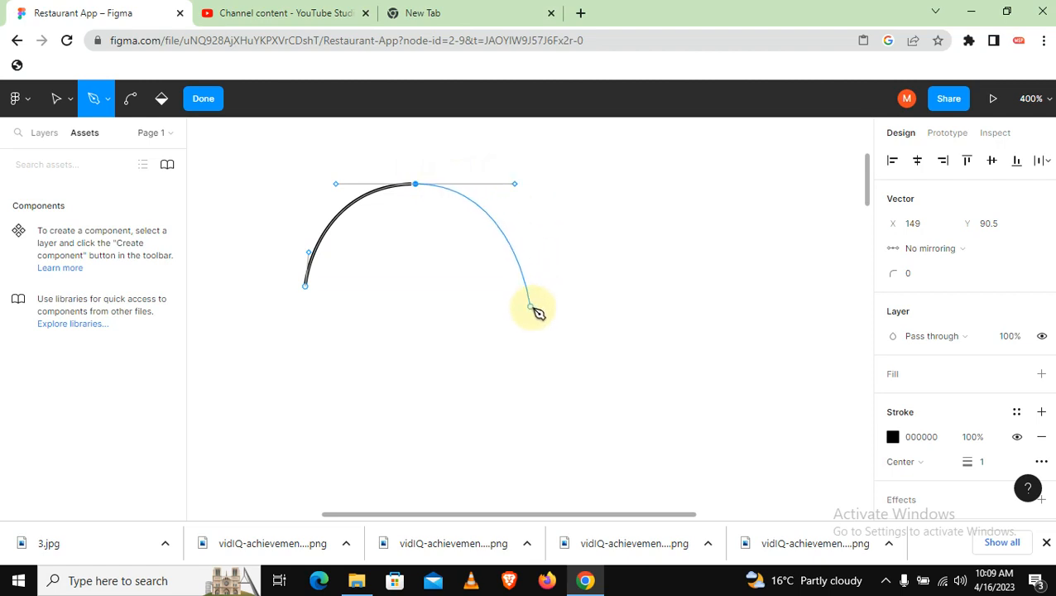
click(532, 308)
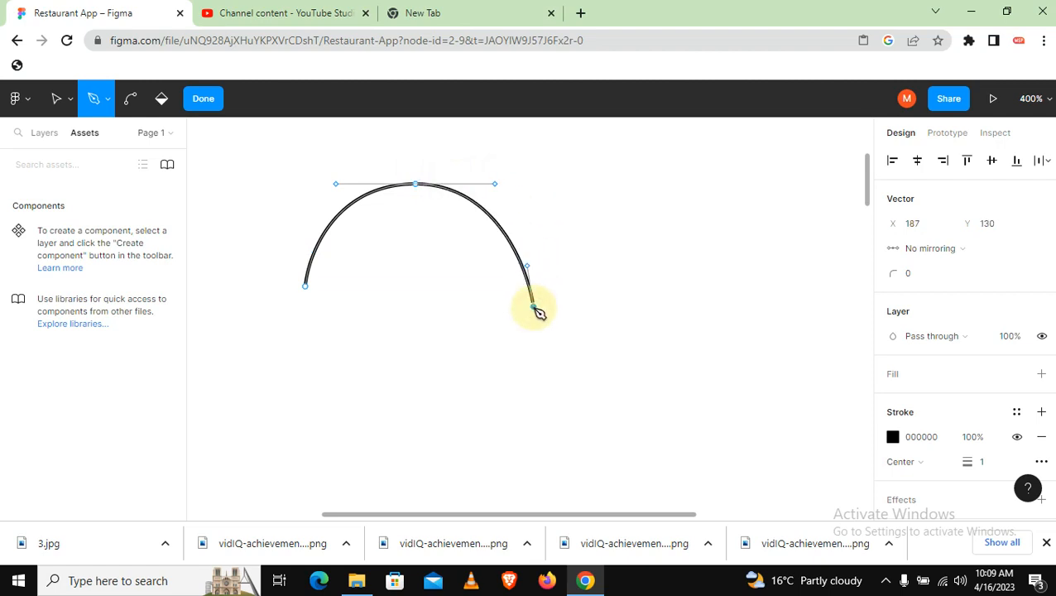
drag(536, 311, 534, 404)
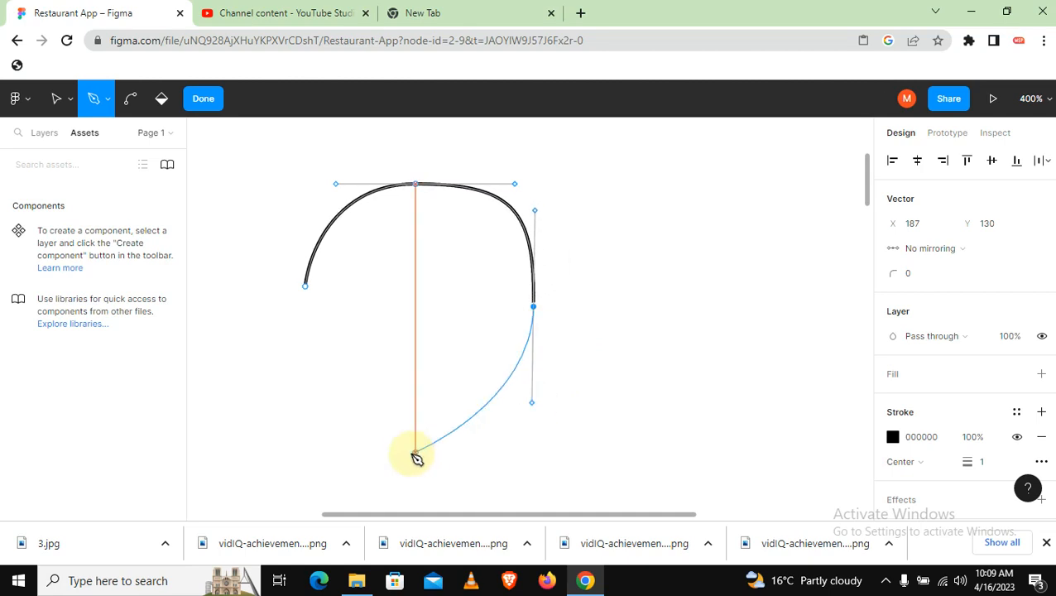
Continue the arch with four more curved points around its lower end and interior, and close the path at its starting point
drag(382, 458, 331, 456)
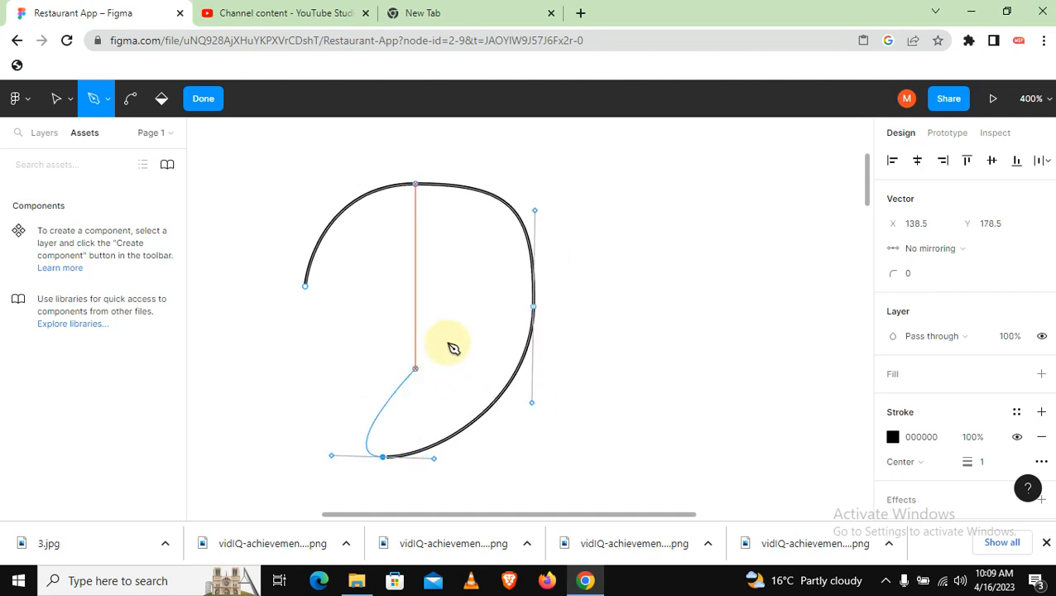
drag(453, 337, 443, 302)
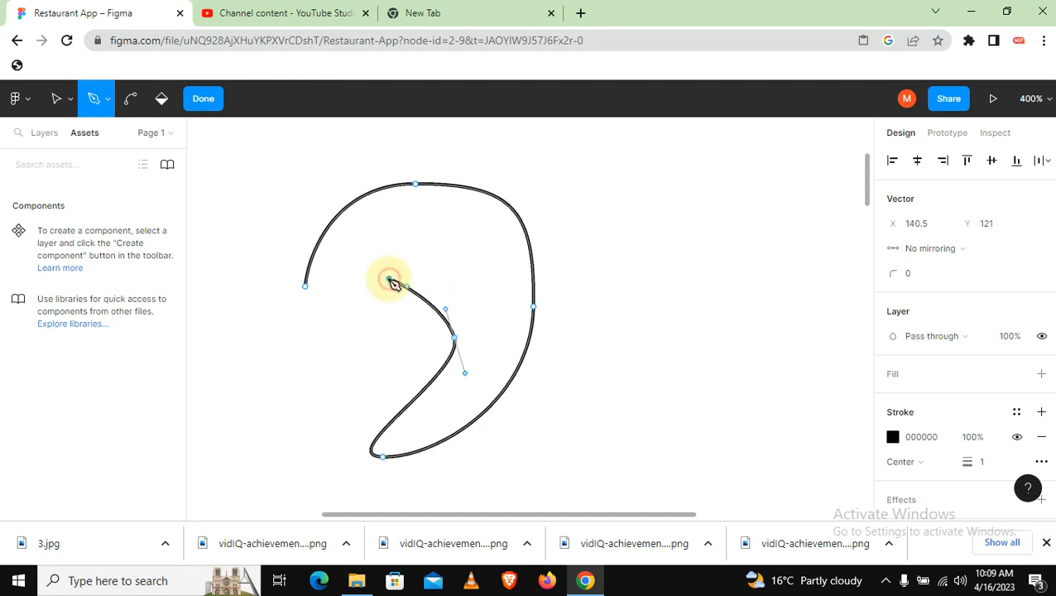
drag(389, 280, 371, 285)
click(317, 394)
drag(316, 395, 292, 390)
click(306, 288)
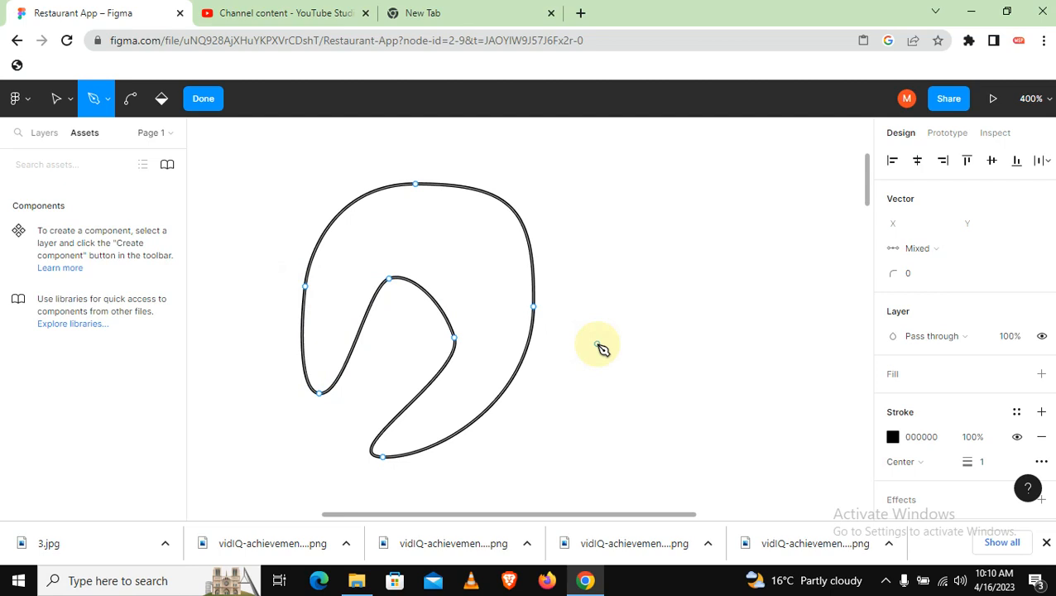
Delete the inner anchor point beneath the arch, followed by the entire remaining path
click(55, 98)
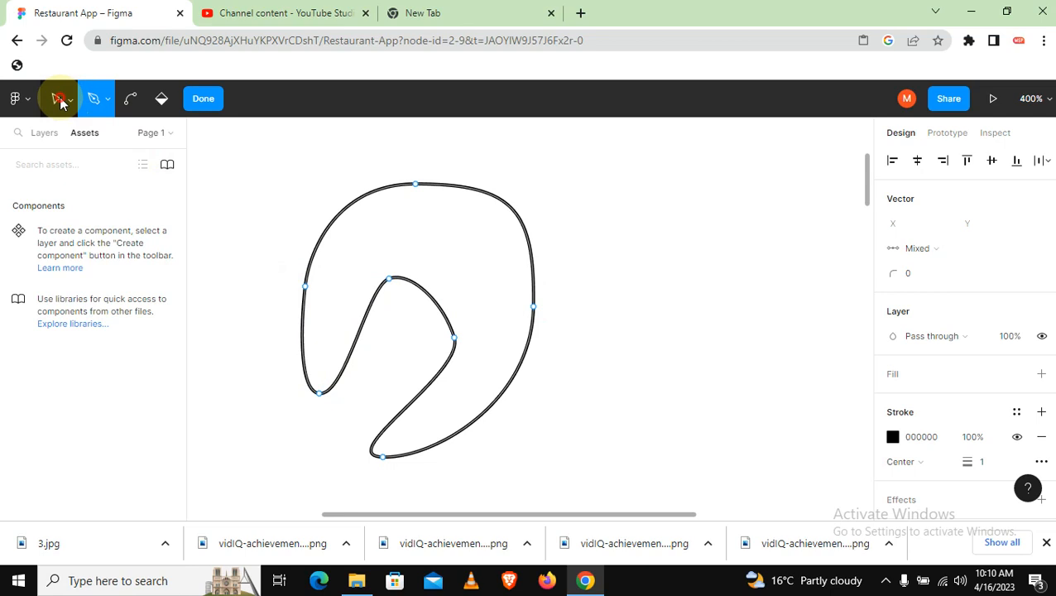
click(389, 280)
key(Delete)
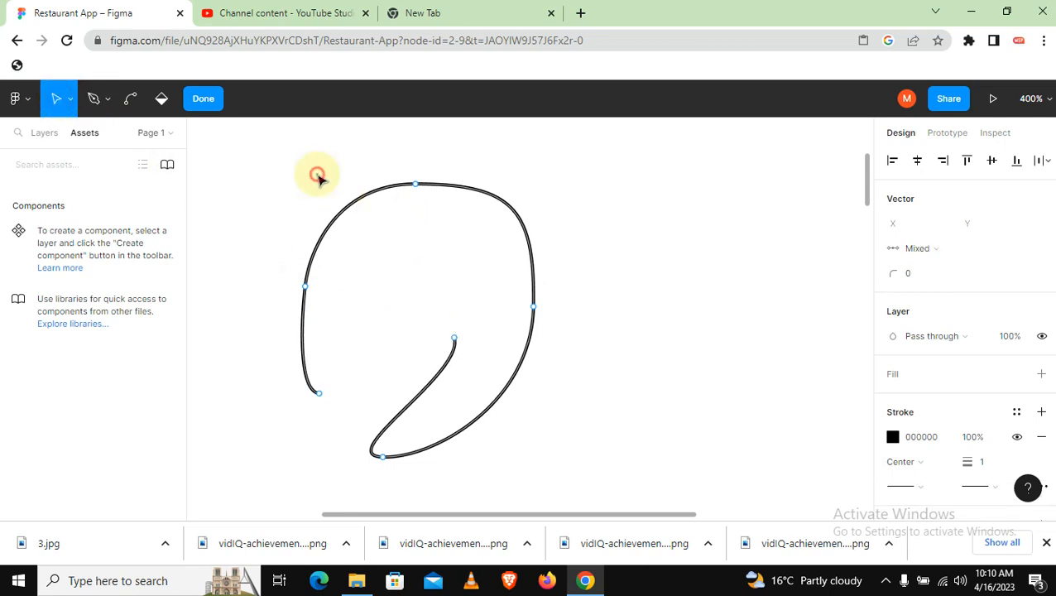
key(ctrl+a)
key(Delete)
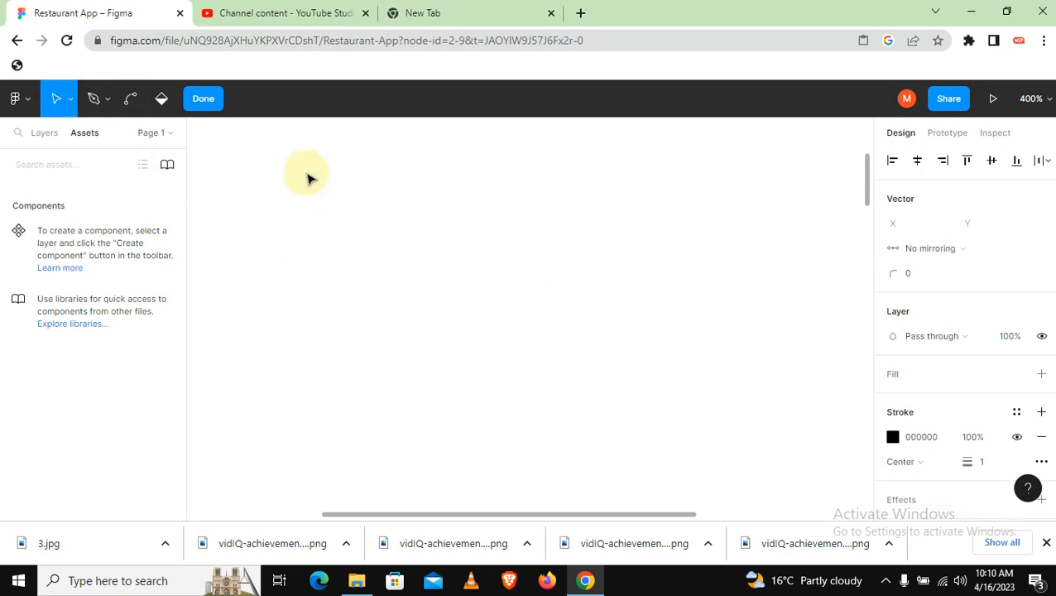
Switch to the empty browser tab and search Google Images for "logo"
click(467, 12)
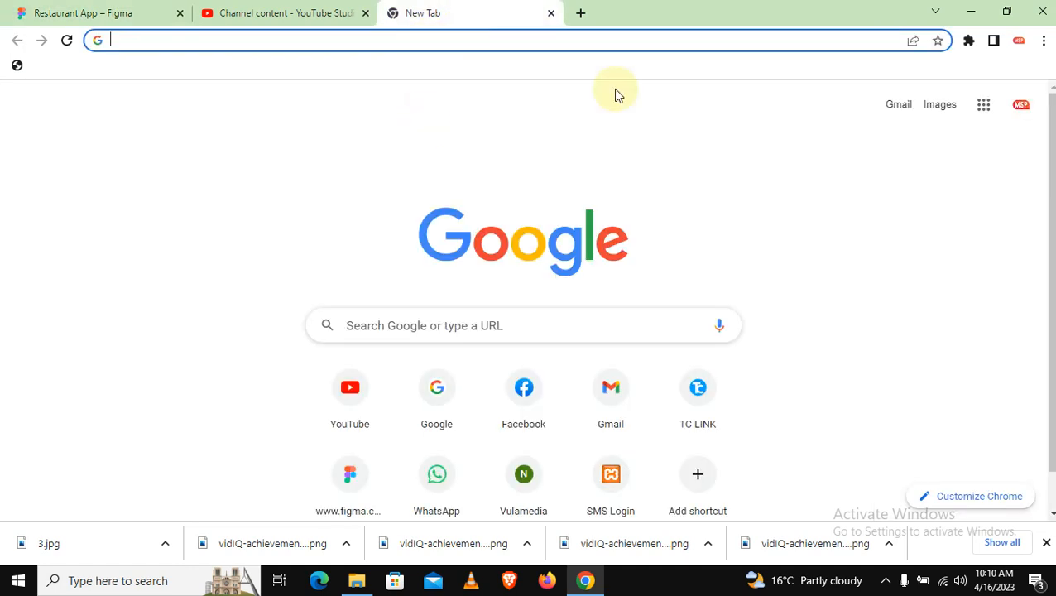
click(930, 108)
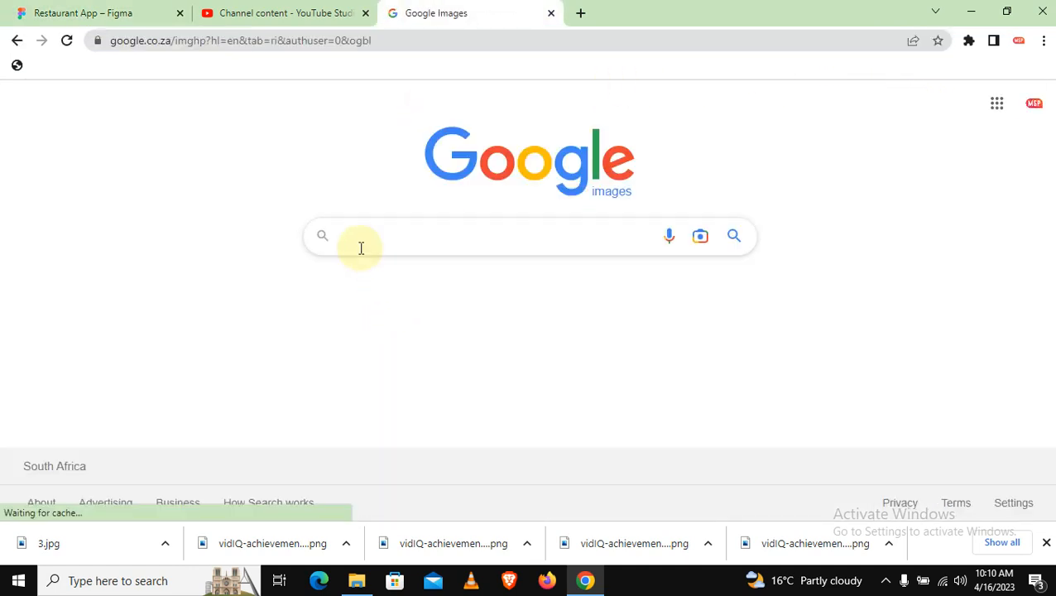
text(logo)
key(Return)
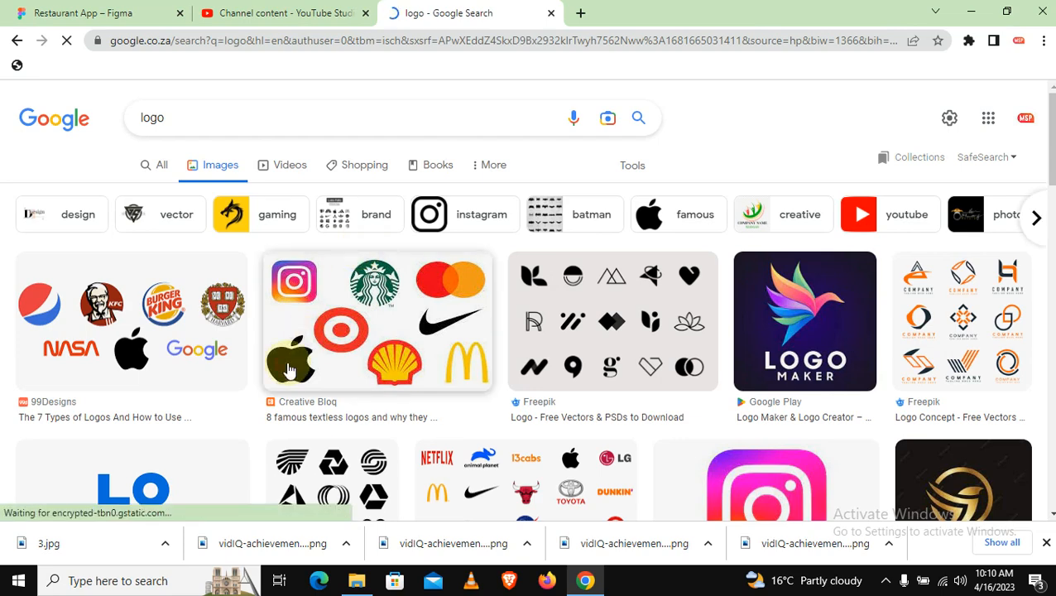
Preview the Creative Bloq famous logos image and run an image search for "logo logo"
click(289, 368)
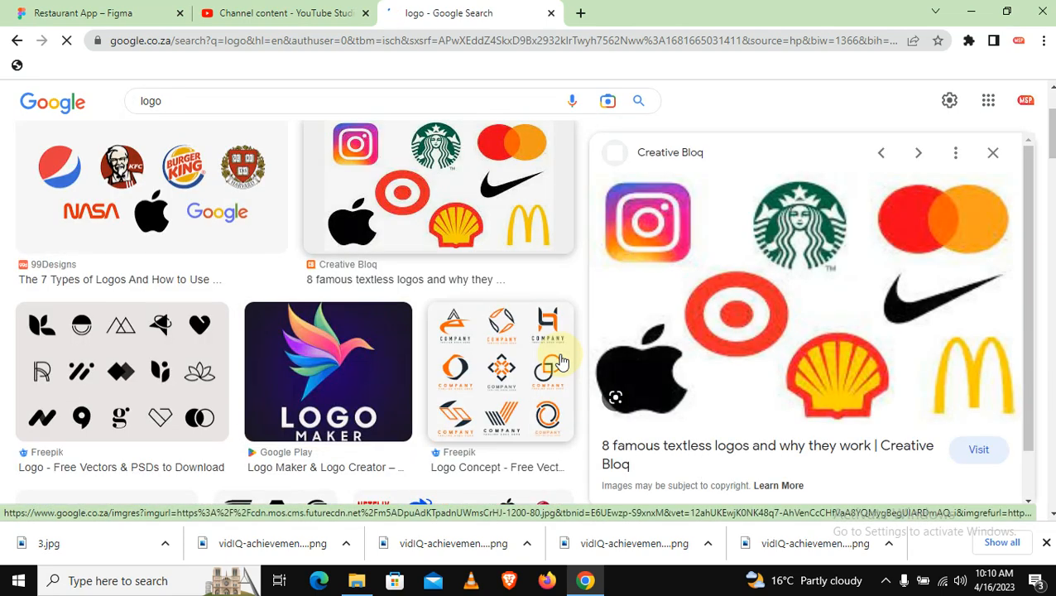
click(235, 102)
text(logo)
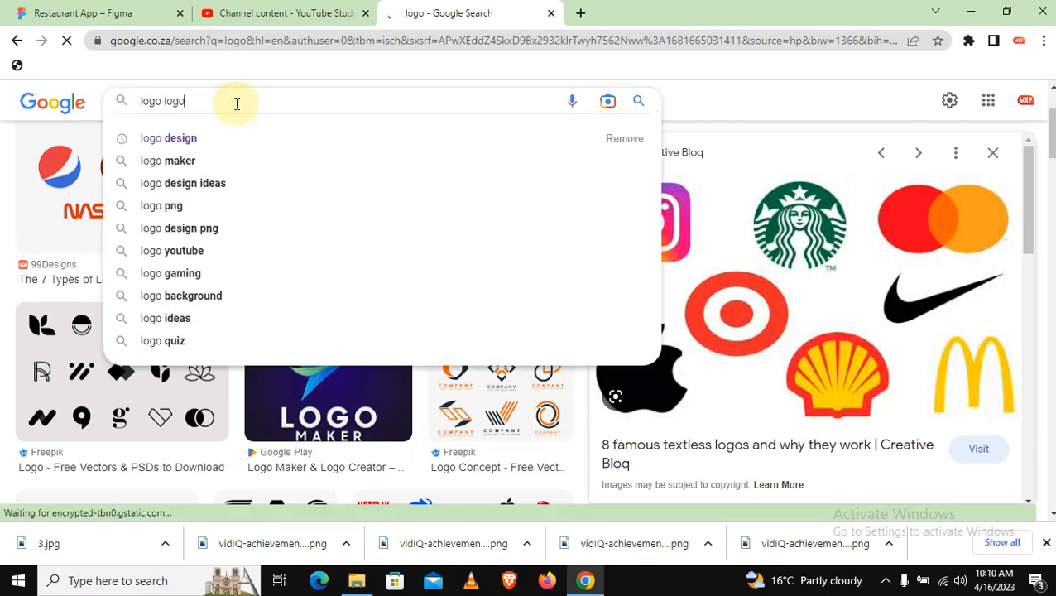
key(Return)
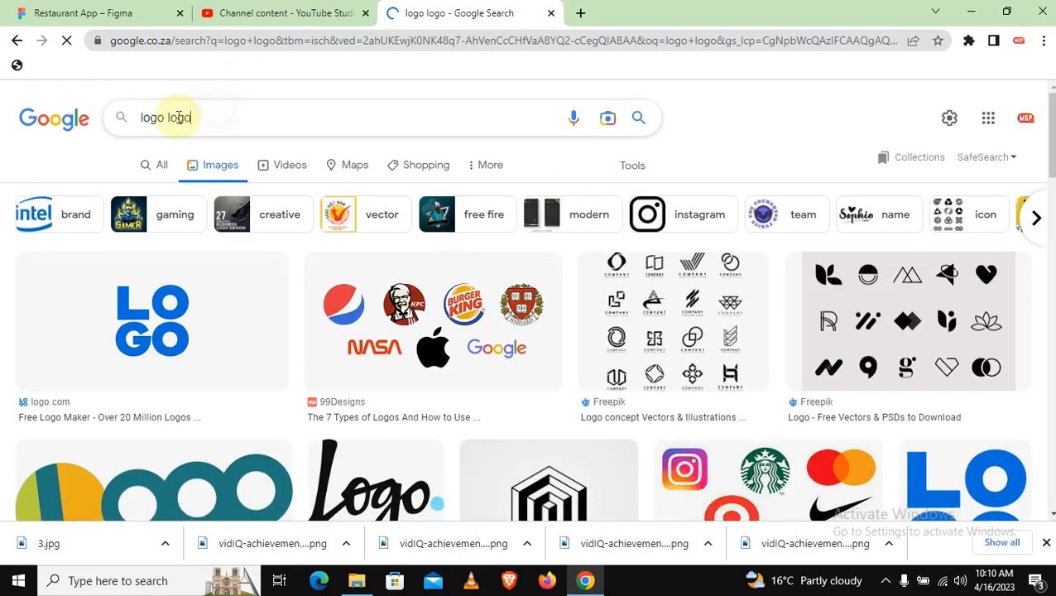
Replace the image search query with "apple logo" and run the search
drag(190, 118, 93, 124)
text(apple logo)
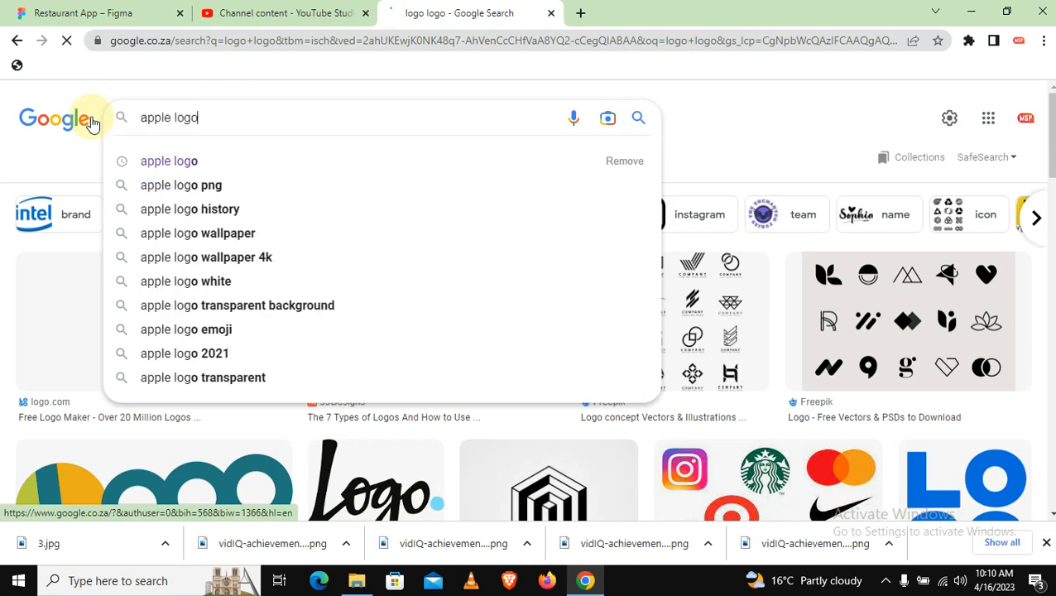
key(Return)
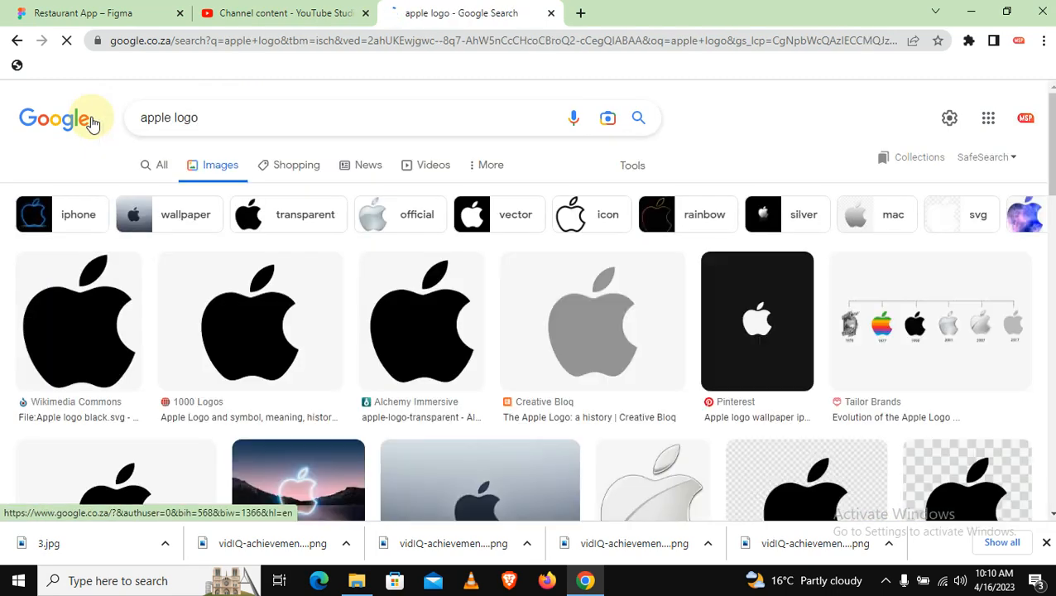
Copy the Wikimedia Commons Apple logo image and try to paste it onto the canvas in the Figma tab
right_click(92, 321)
click(125, 365)
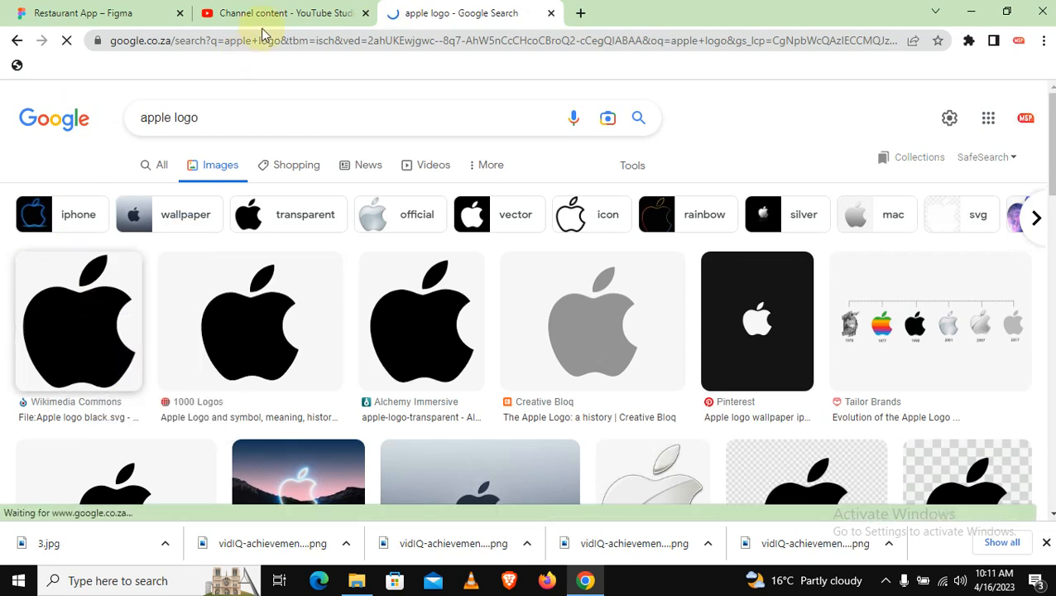
click(137, 10)
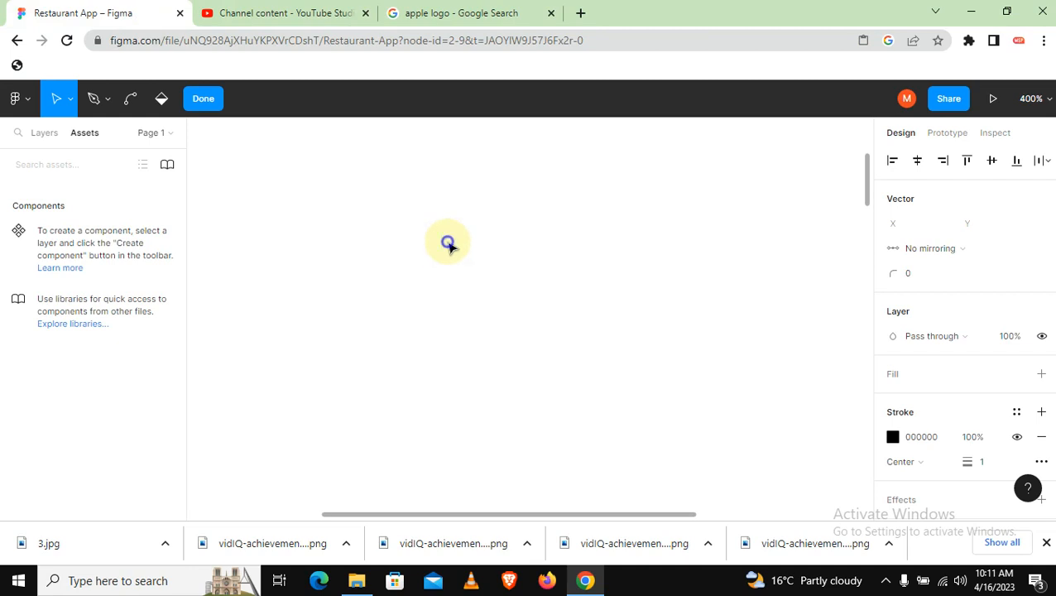
right_click(450, 240)
click(471, 278)
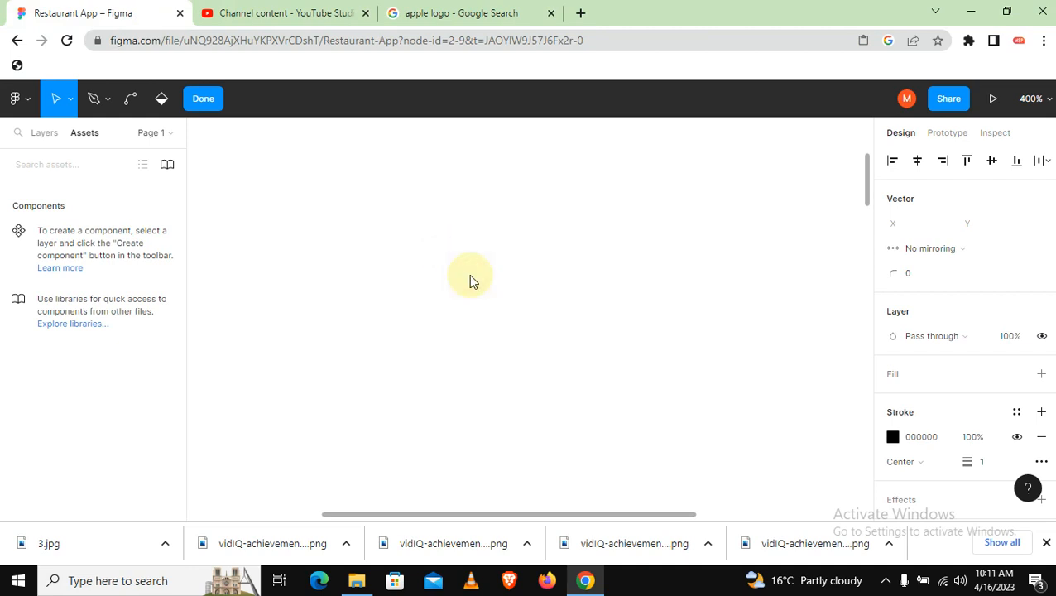
Try to select the red and greyish rectangles in the phone frame while still in vector editing
key(shift+0)
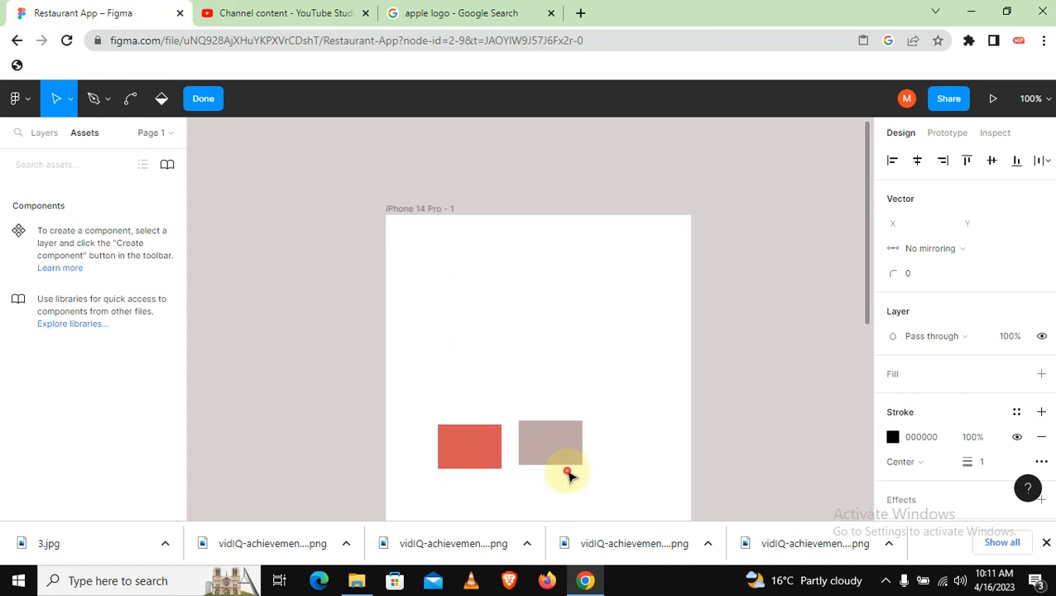
drag(402, 408, 543, 471)
click(467, 440)
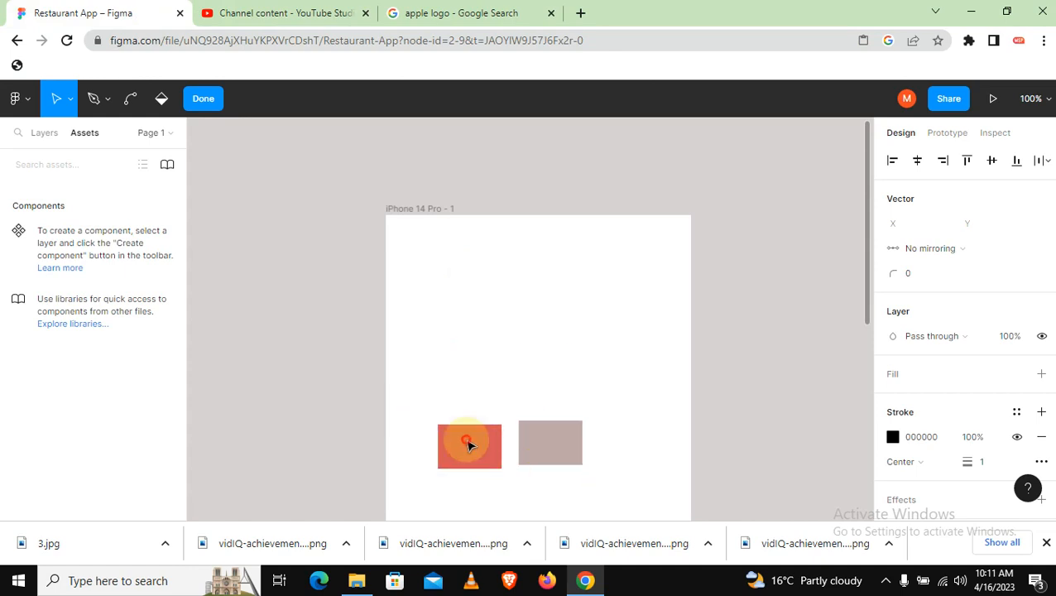
drag(395, 297, 670, 538)
key(ctrl)
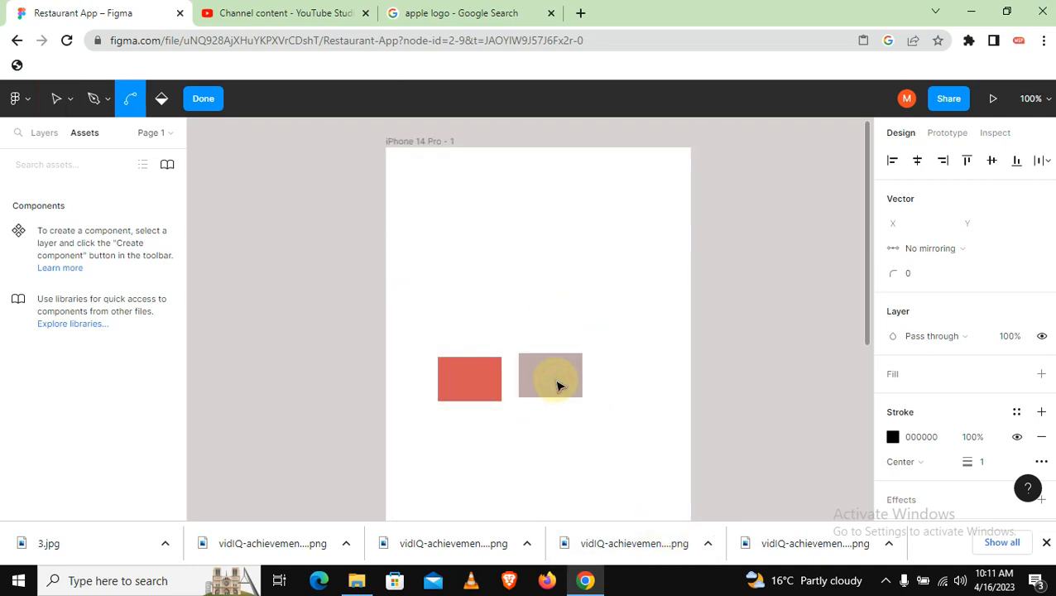
click(492, 308)
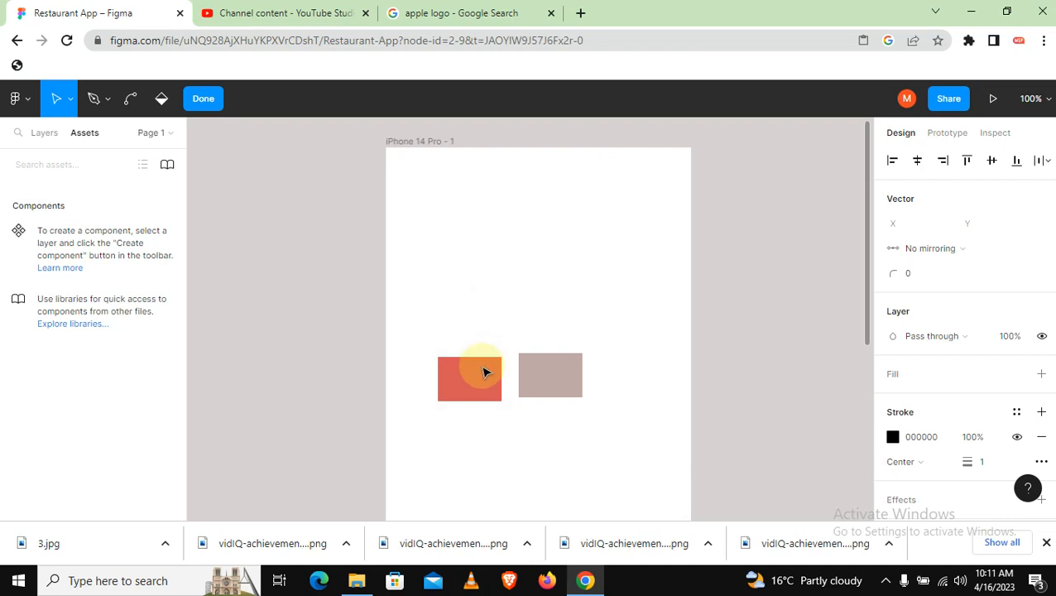
click(296, 231)
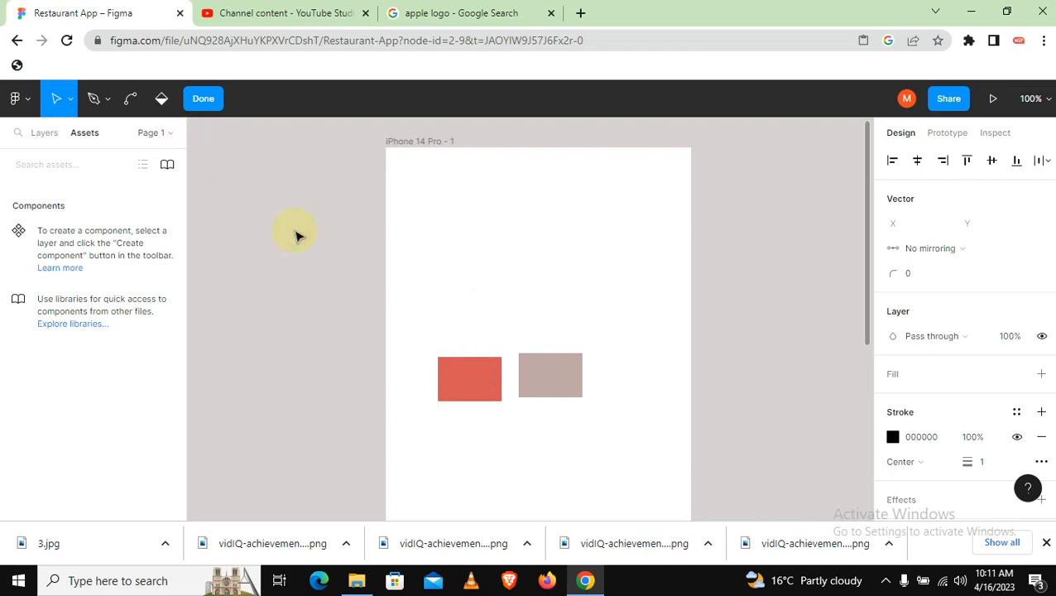
Finish vector editing and delete both rectangles from the iPhone 14 Pro - 1 frame
click(207, 100)
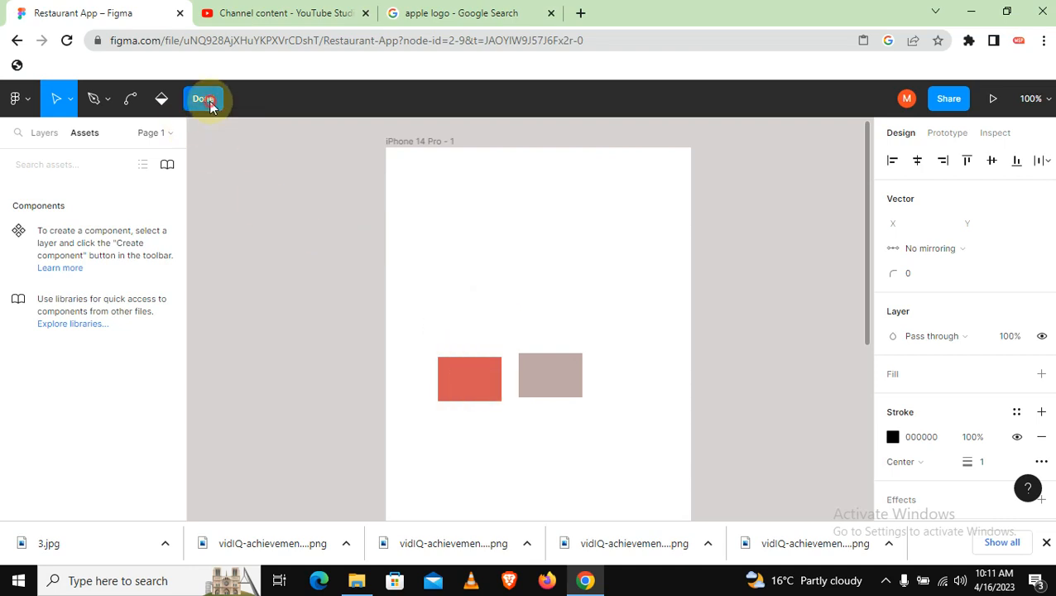
click(418, 324)
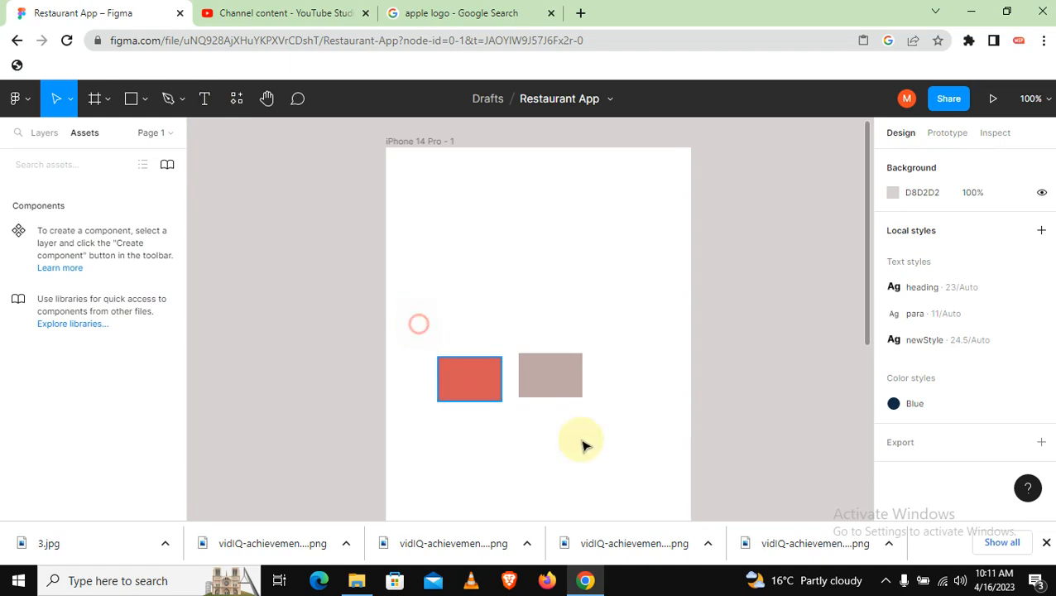
key(ctrl+a)
key(Delete)
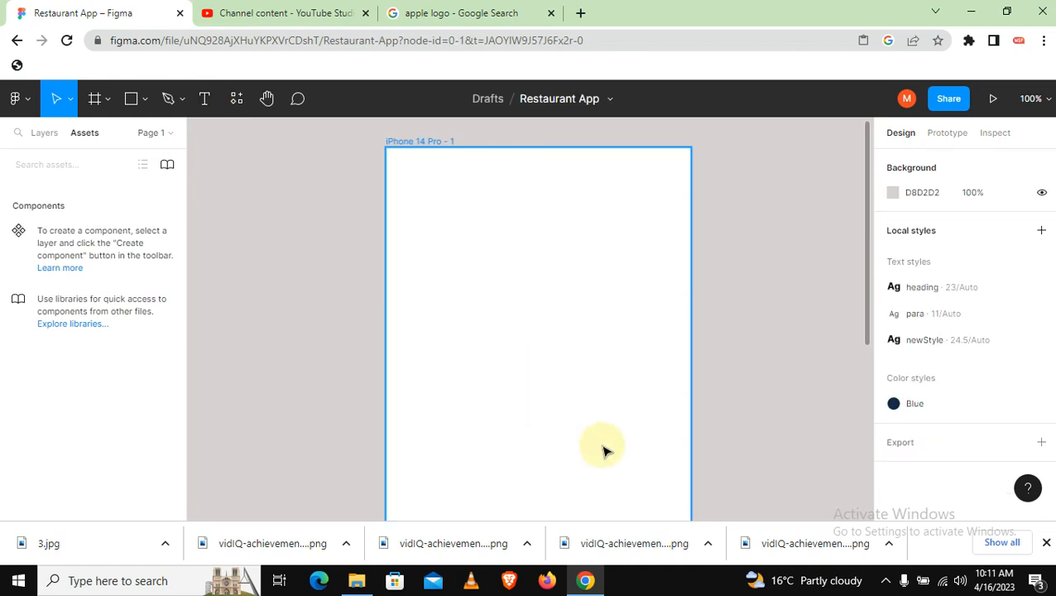
Copy the Wikimedia Commons black Apple logo from the image search results
click(480, 20)
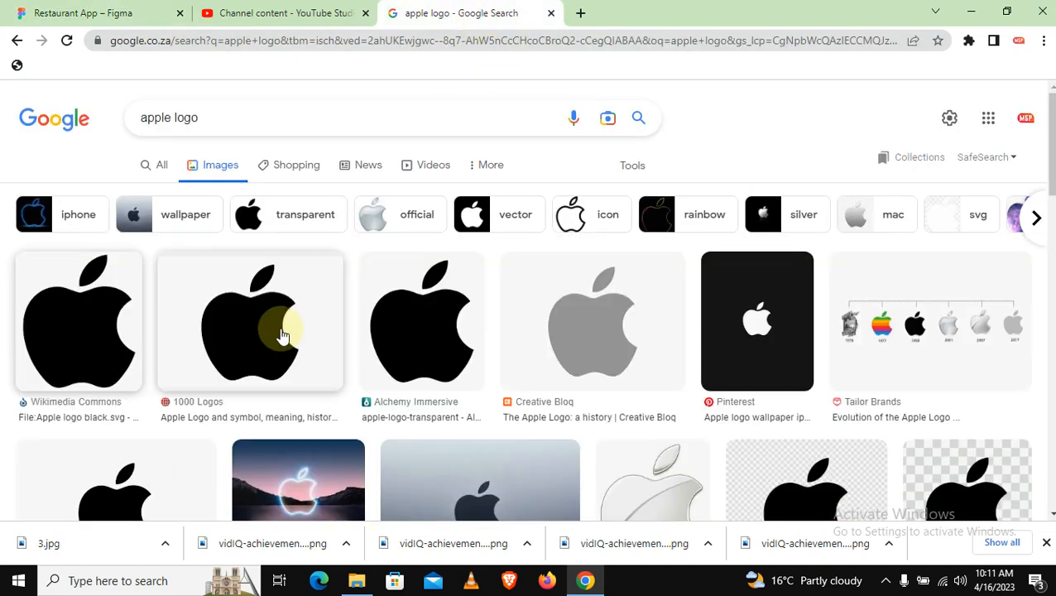
right_click(112, 306)
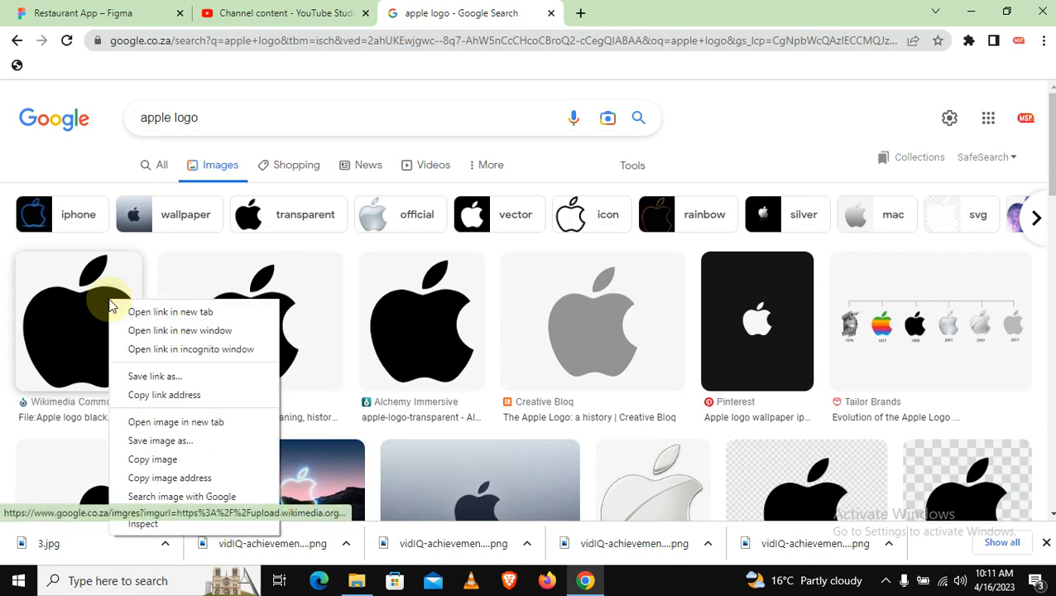
click(153, 460)
Paste the copied logo into the iPhone 14 Pro - 1 frame in Figma and move it to about X 73, Y 94
click(136, 13)
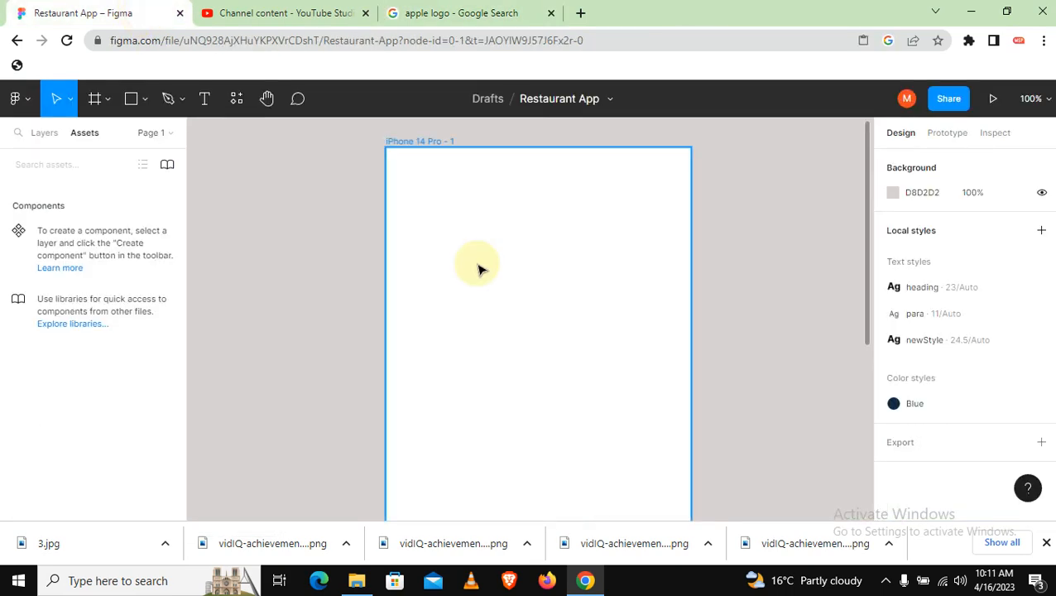
right_click(477, 266)
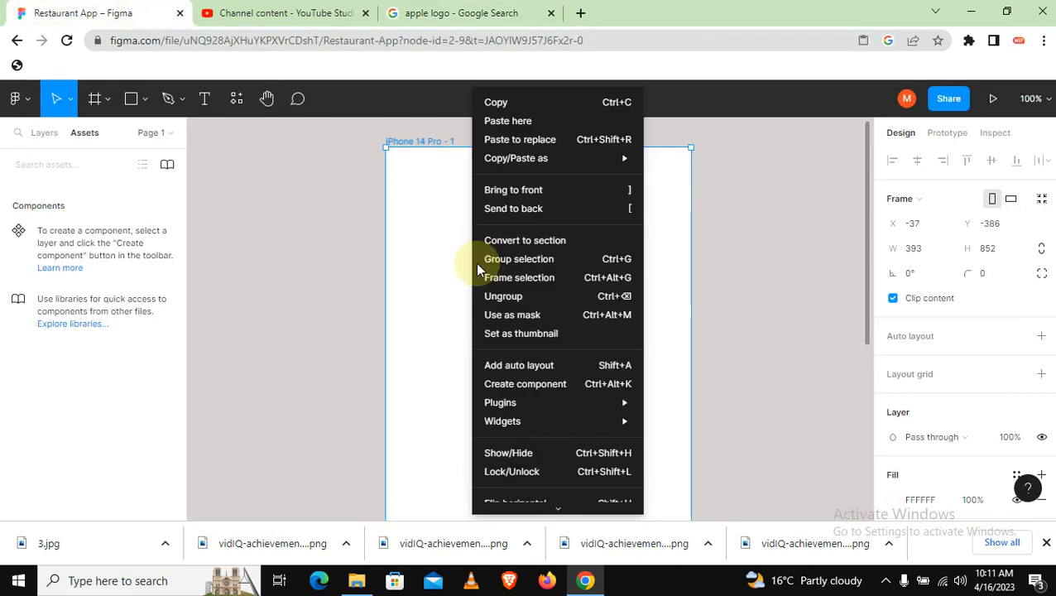
click(508, 122)
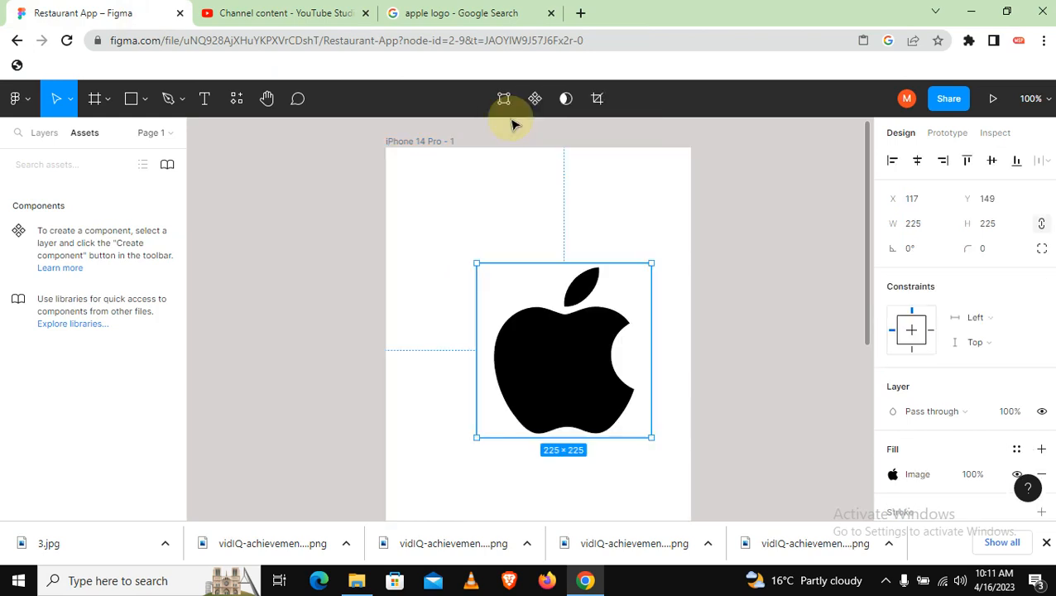
drag(584, 333, 554, 296)
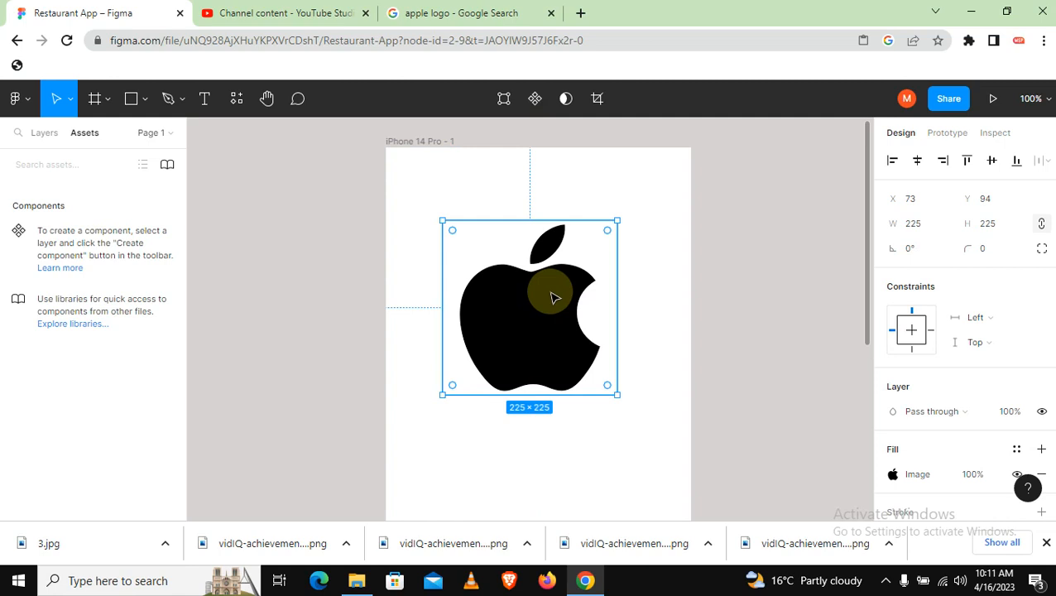
click(670, 278)
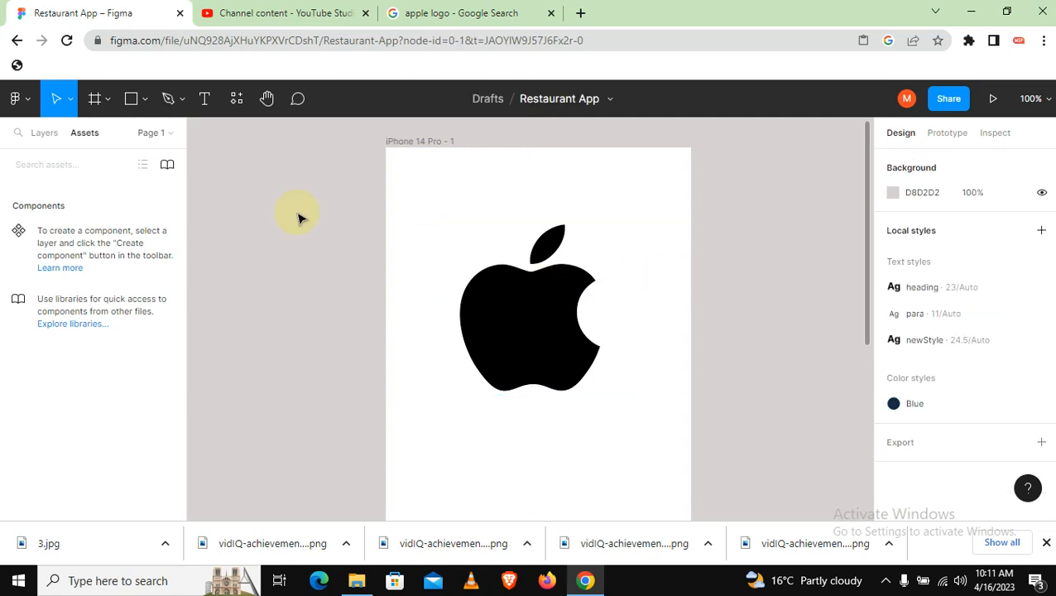
Trace the apple's bite with the Pen tool, placing curved anchors from its upper tip to its lower tip
click(165, 101)
key(ctrl+plus)
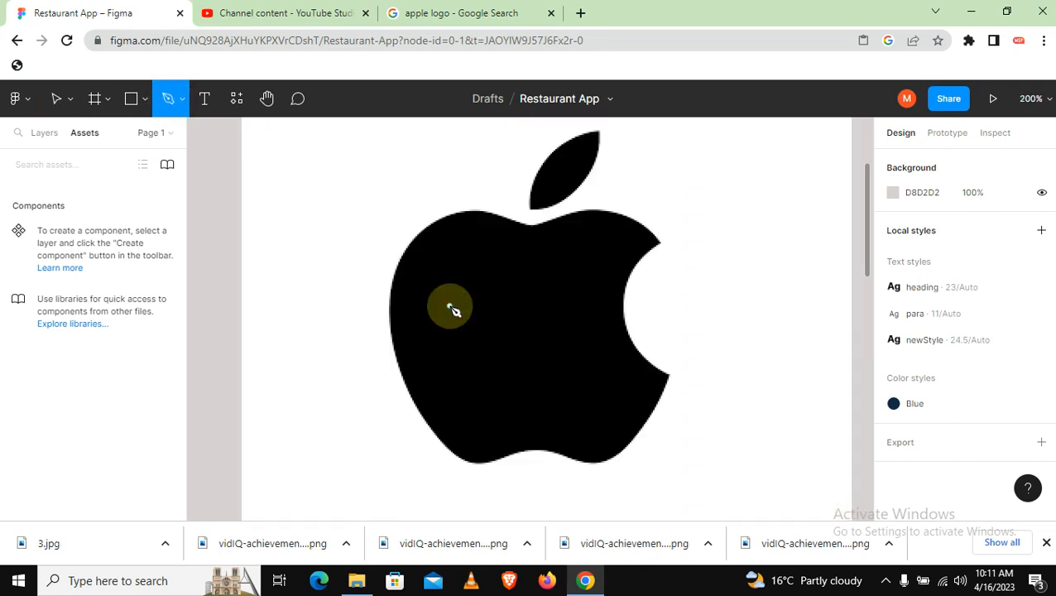
click(660, 243)
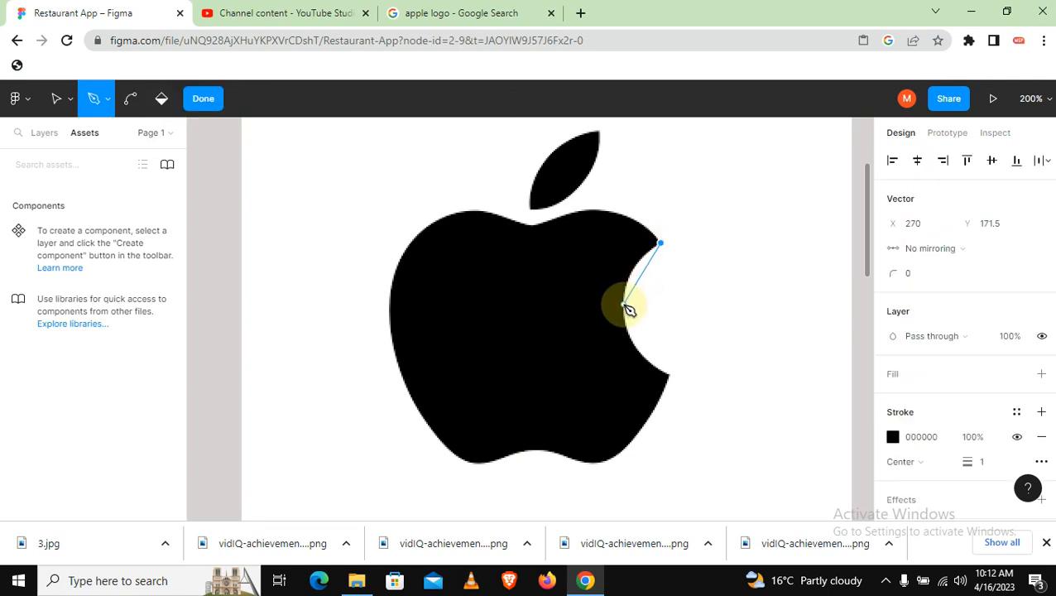
drag(624, 305, 627, 342)
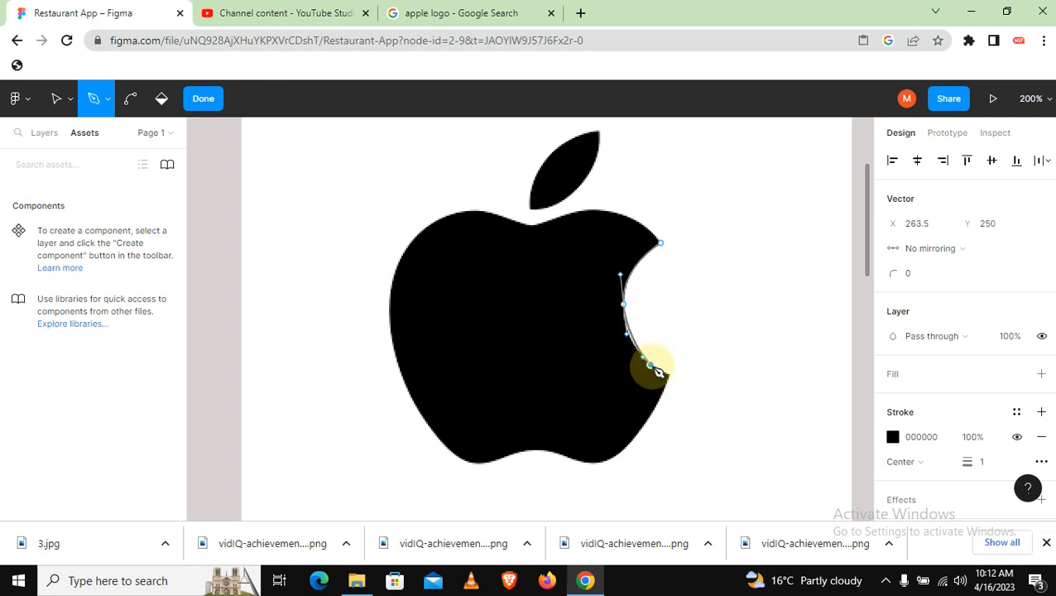
drag(651, 364, 663, 376)
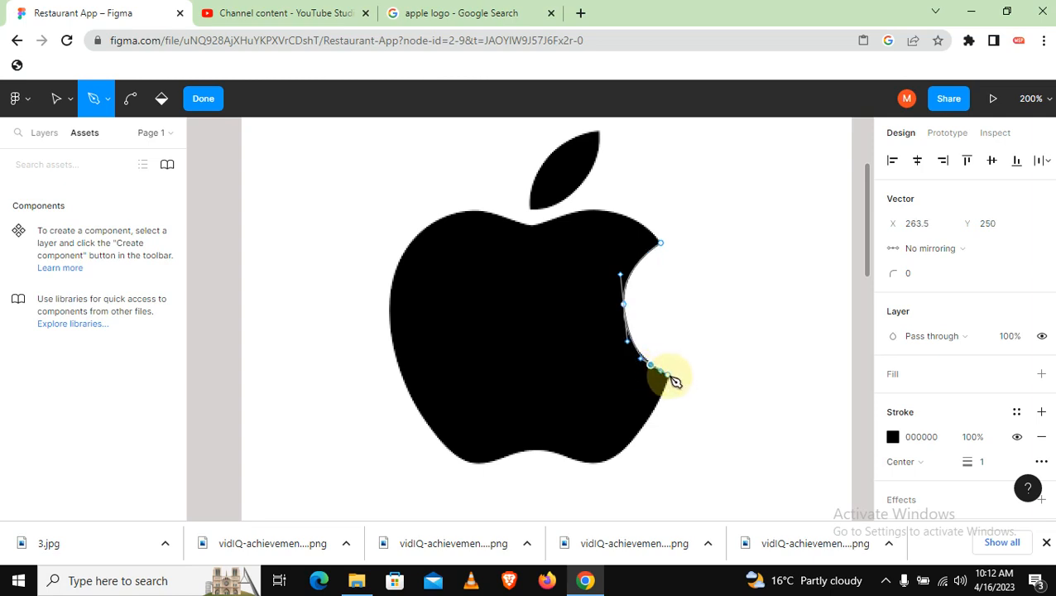
click(669, 376)
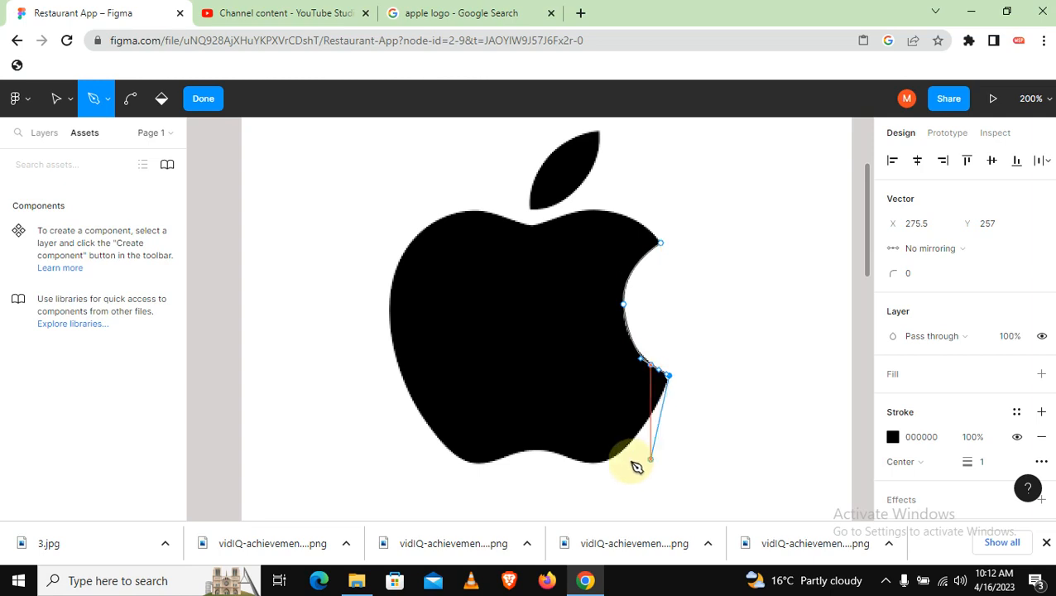
Continue the path with curved anchors down the apple's lower-right side and along its wavy bottom edge
drag(623, 452, 612, 463)
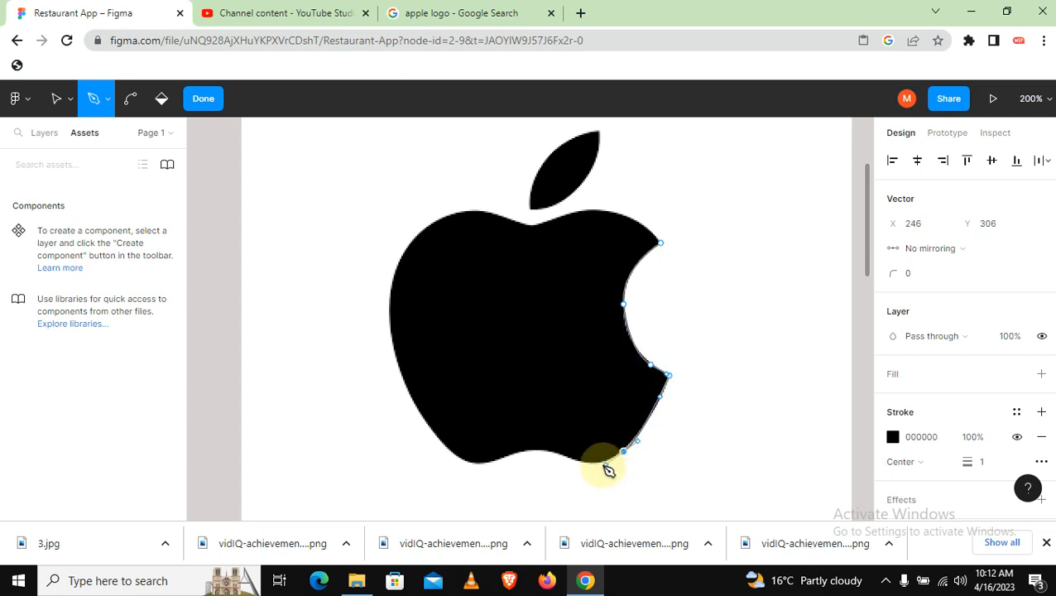
click(563, 457)
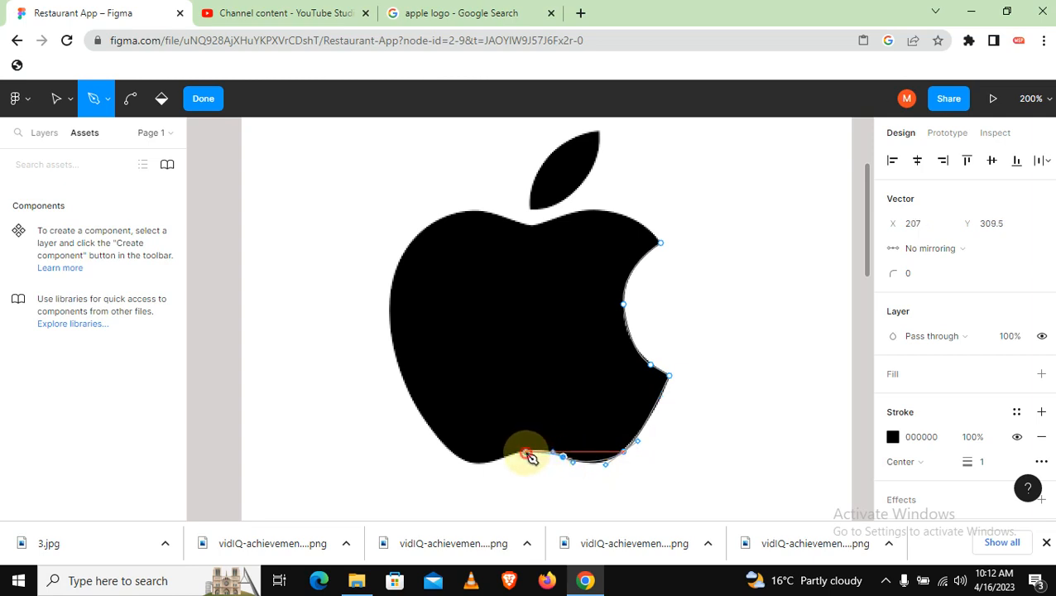
drag(526, 453, 447, 457)
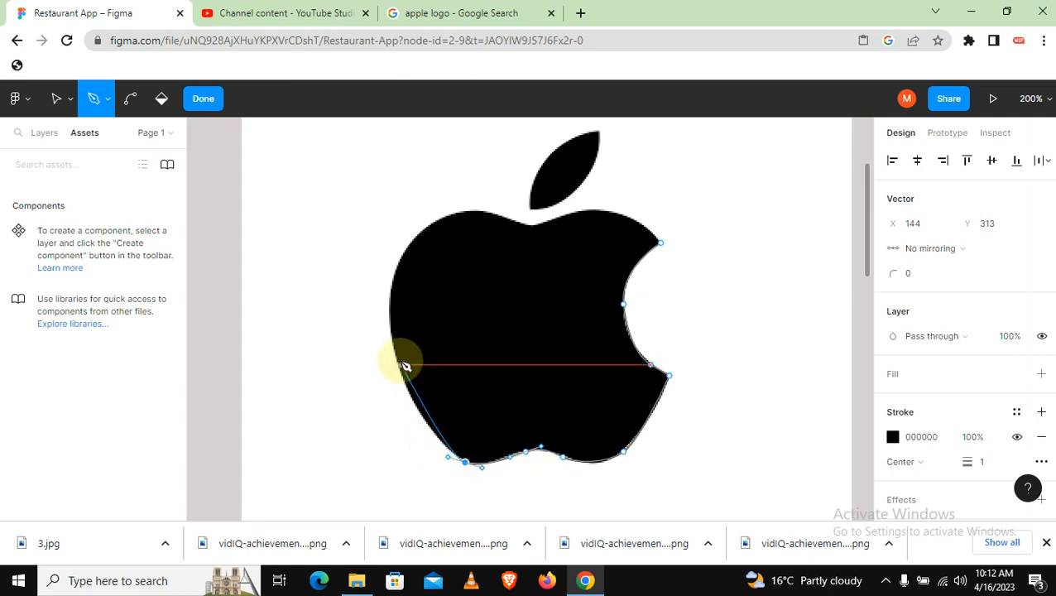
Trace the apple's left side and top edge with curved anchors and close the path at the bite's upper tip
drag(395, 349, 392, 296)
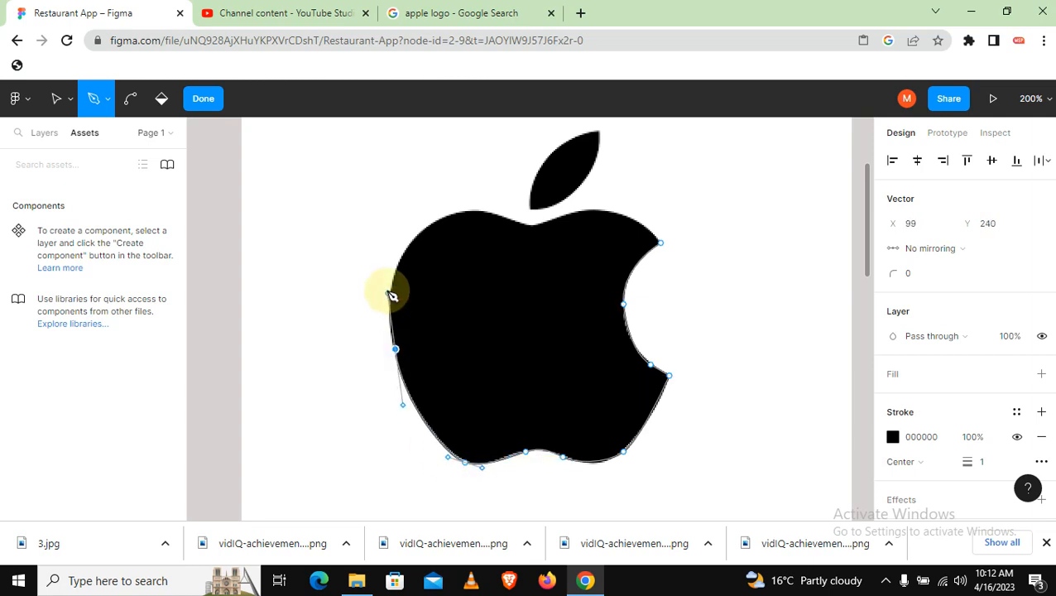
drag(420, 232, 514, 225)
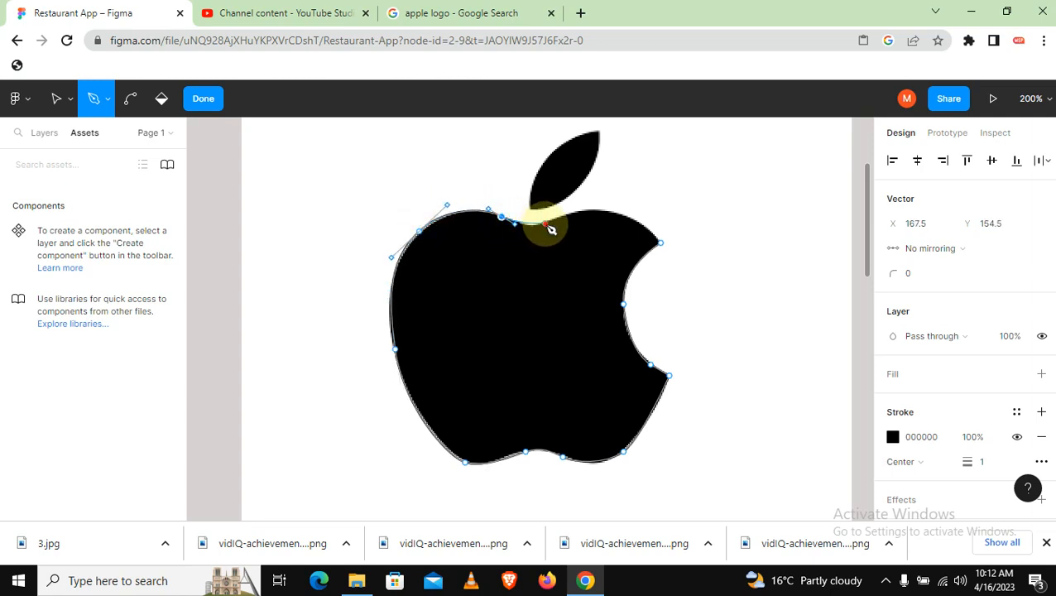
click(545, 224)
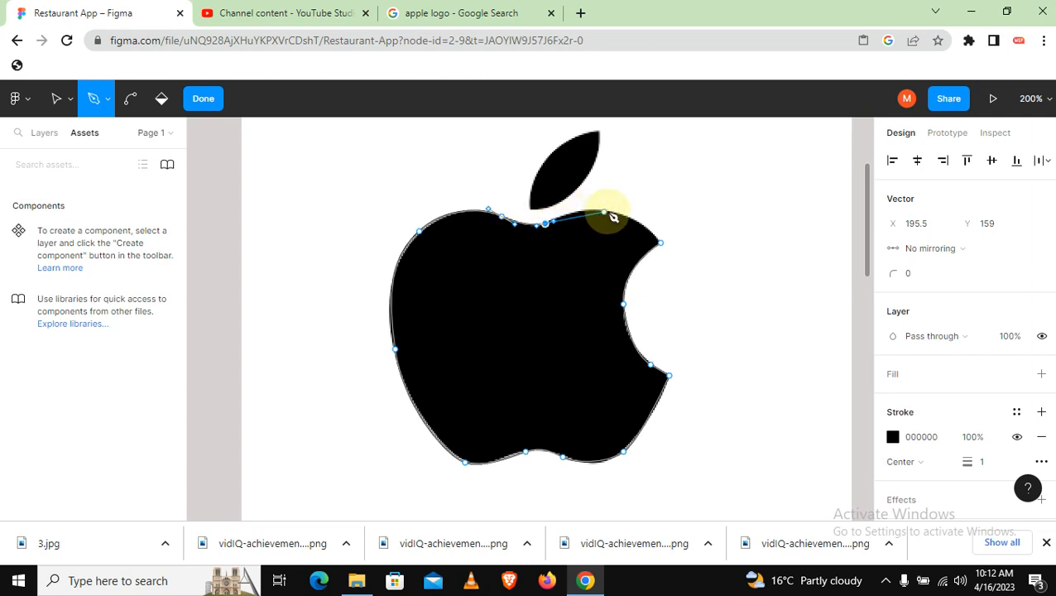
drag(608, 211, 637, 219)
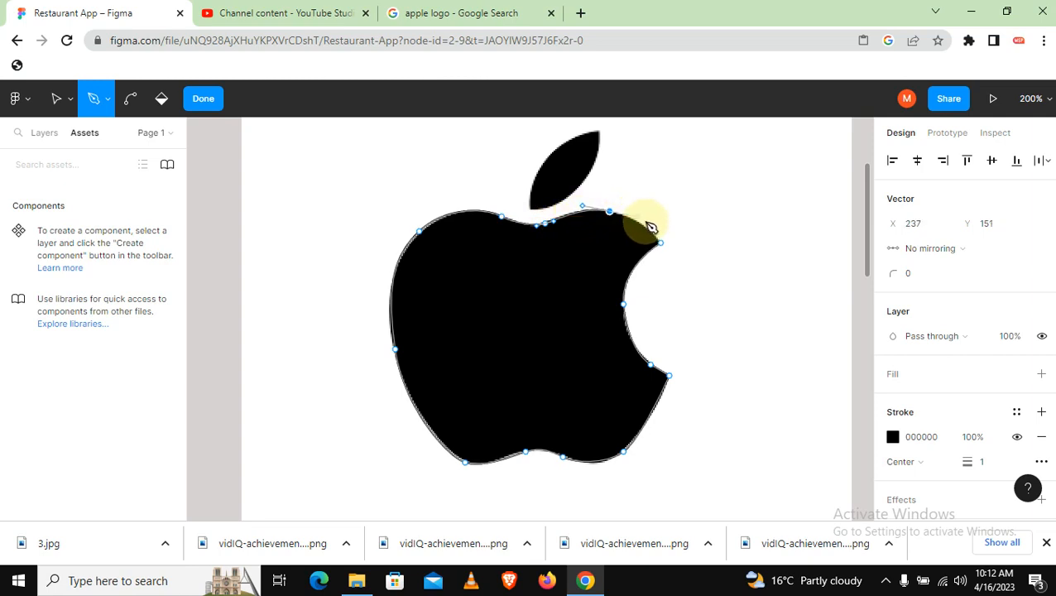
click(662, 242)
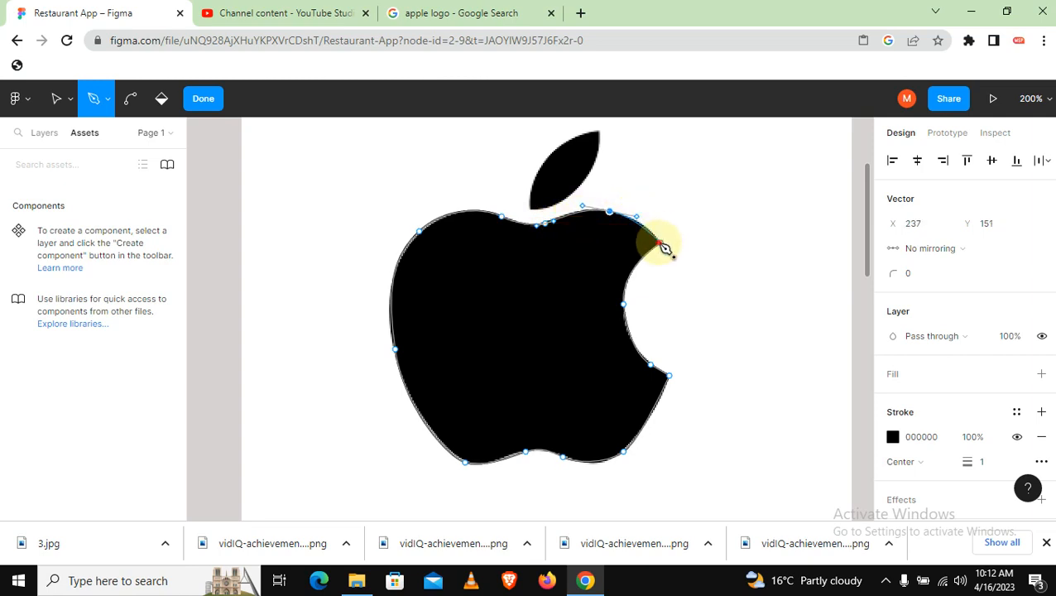
Start a new path with an anchor at the leaf's lower tip, at about X 186, Y 151
click(533, 211)
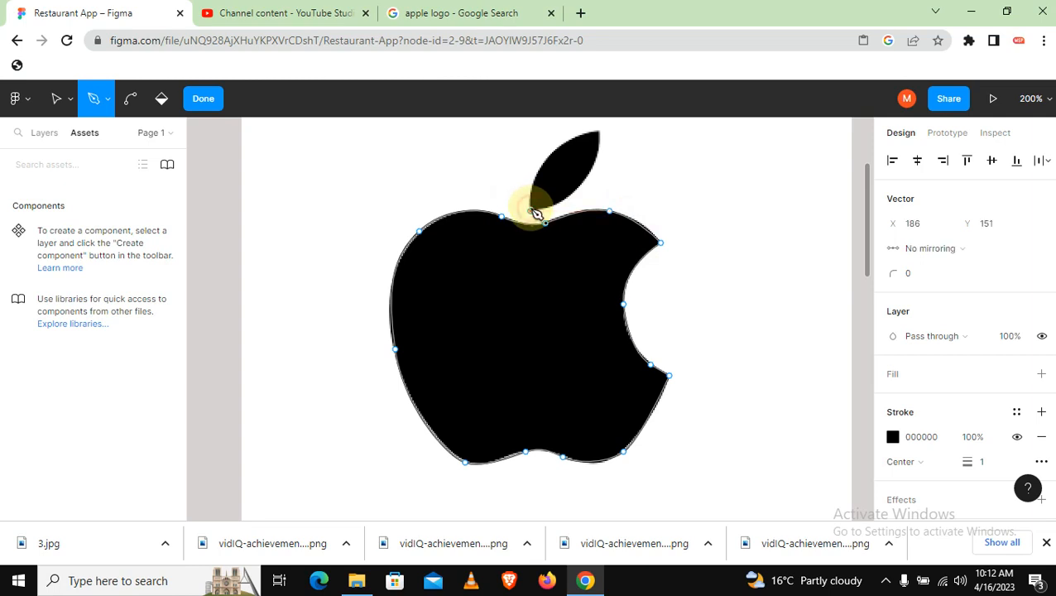
click(884, 581)
click(917, 518)
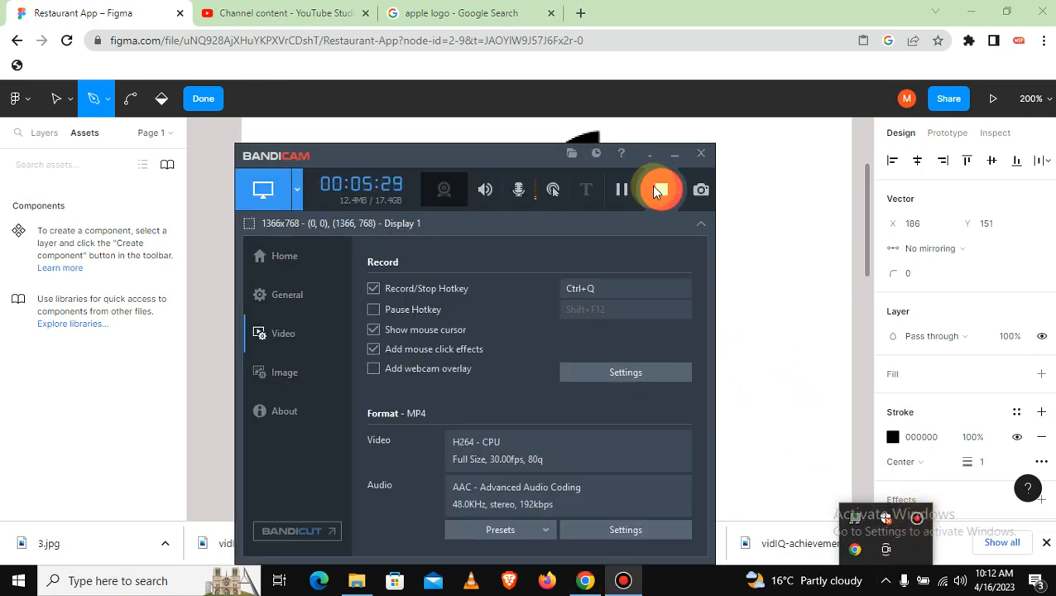
click(621, 192)
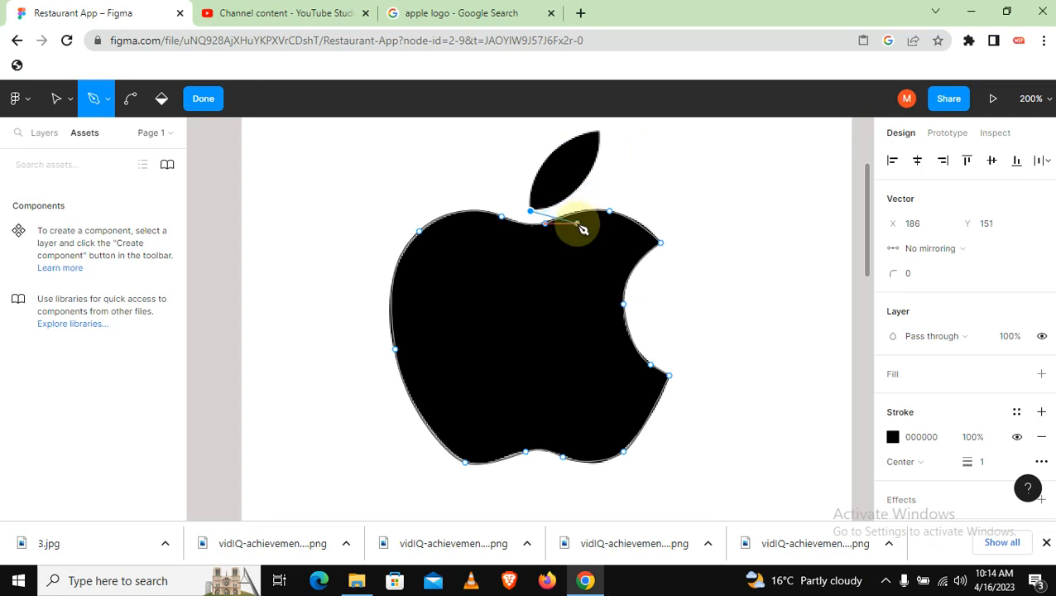
Trace the leaf with curved anchors on both sides and its upper tip, close the path at the lower tip, and leave the Pen tool
drag(588, 194, 536, 185)
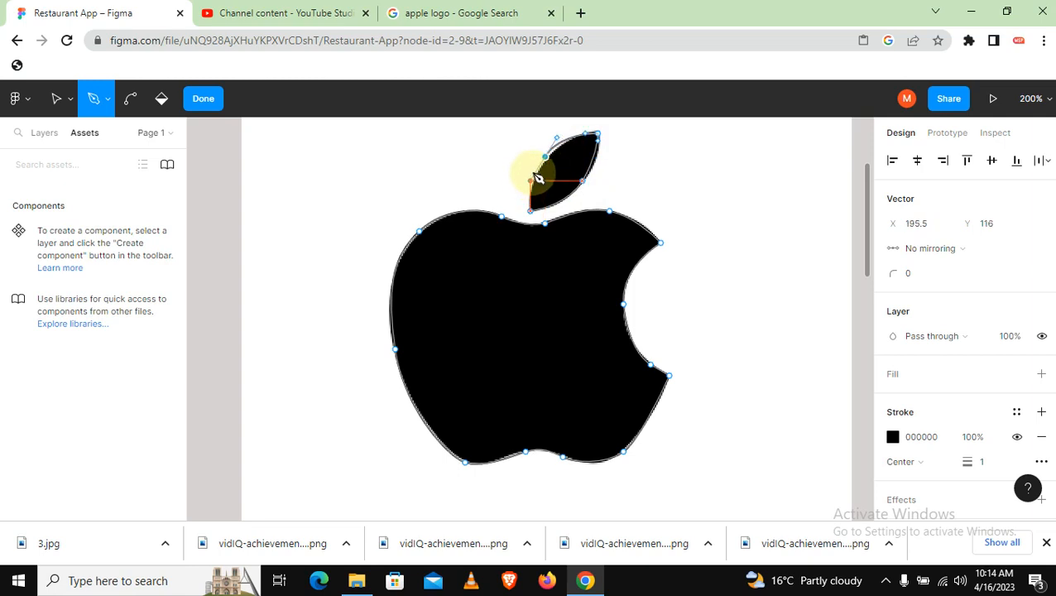
click(530, 212)
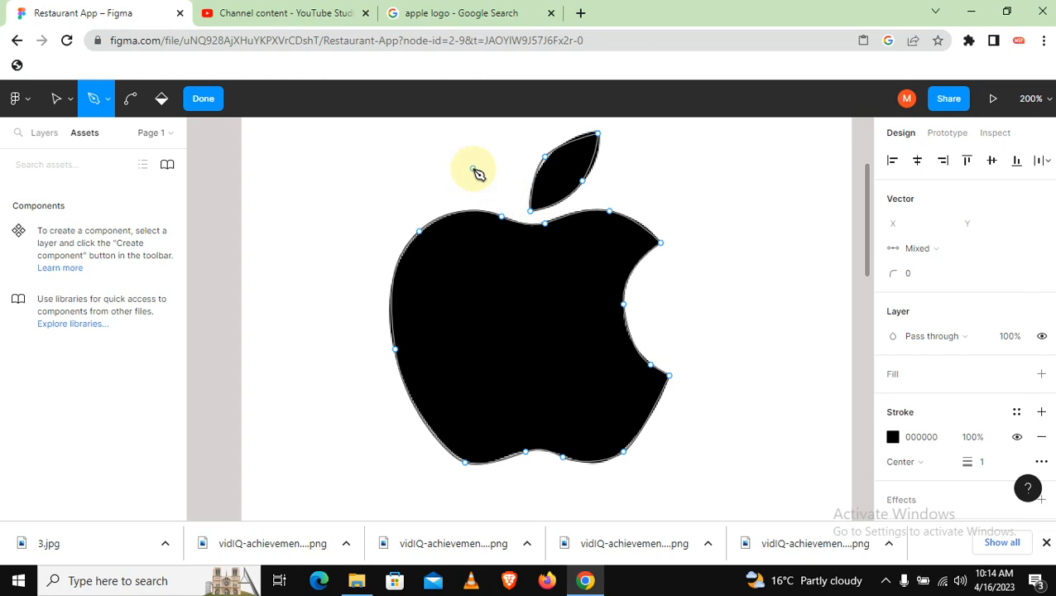
click(54, 98)
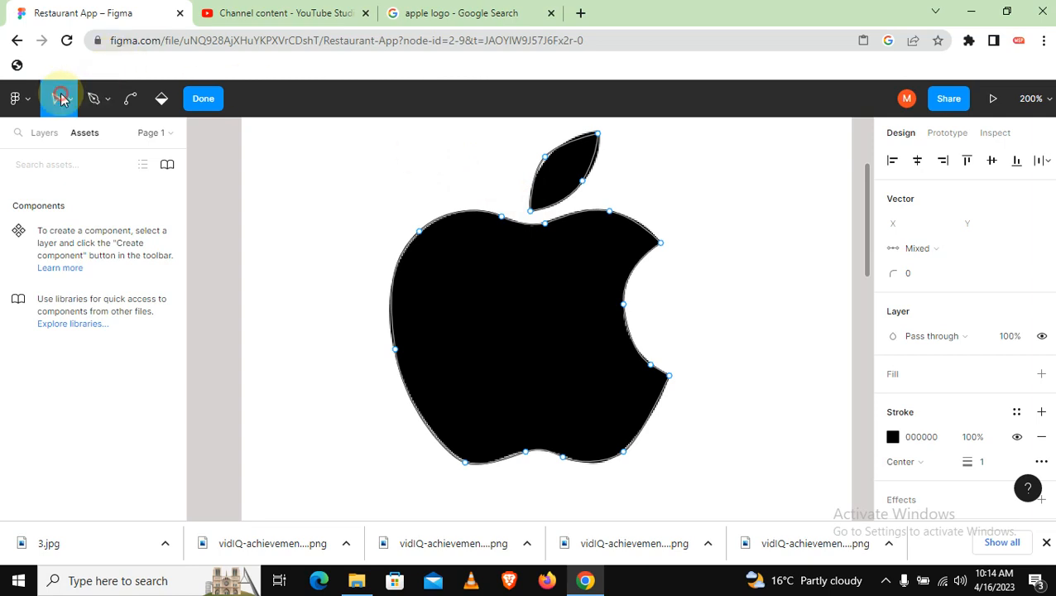
click(517, 201)
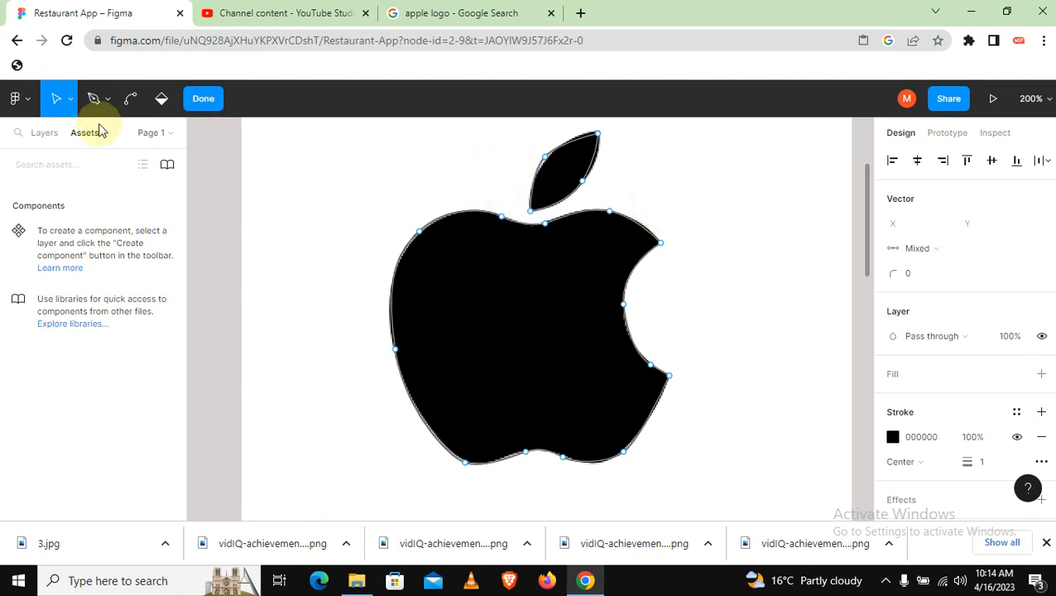
Move the image 1 layer off the traced outline to the left side of the frame, at about X -194, Y 101
click(42, 133)
click(49, 213)
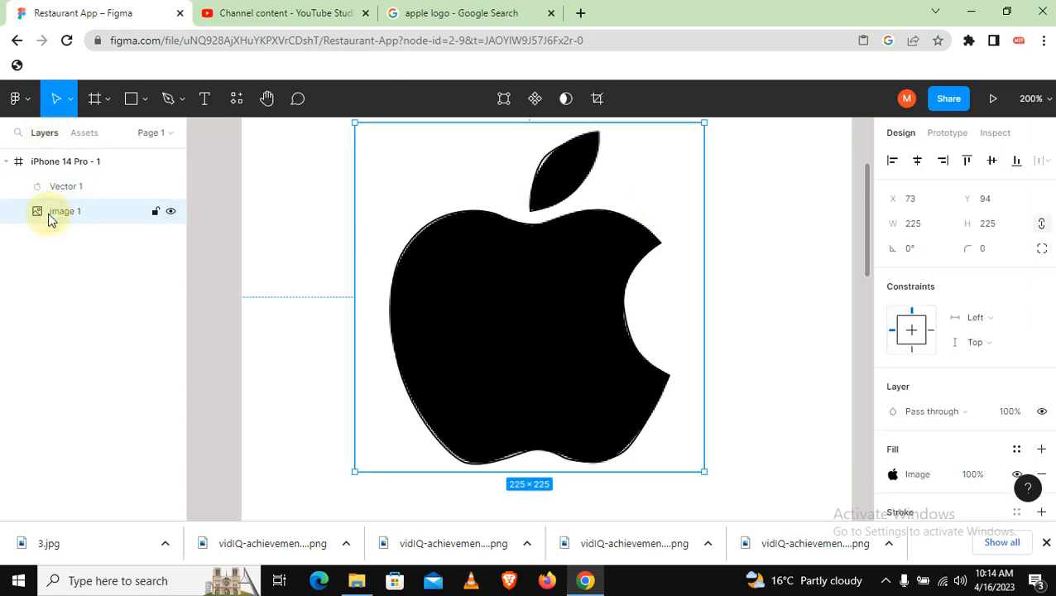
click(662, 170)
drag(662, 169, 259, 180)
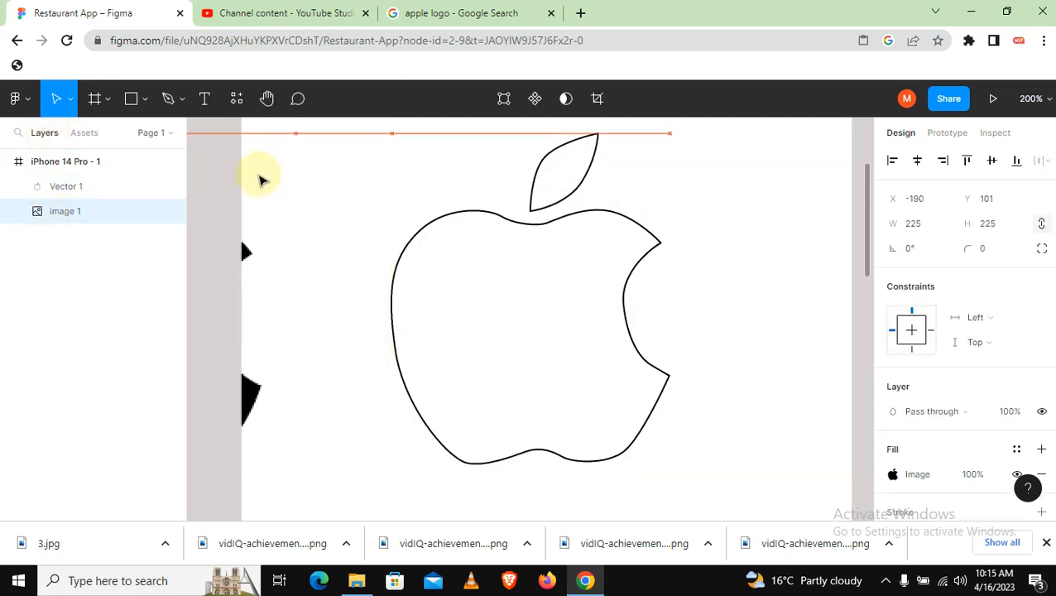
Add a solid fill to the traced apple vector, set its colour to near-black 070000, and deselect it
click(507, 222)
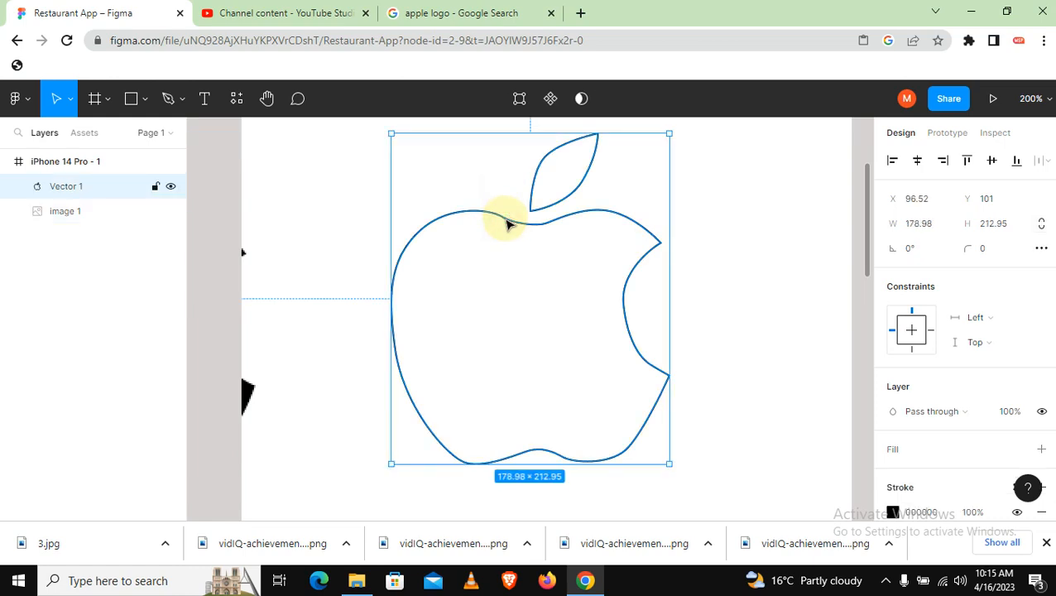
scroll(919, 398, down, 3)
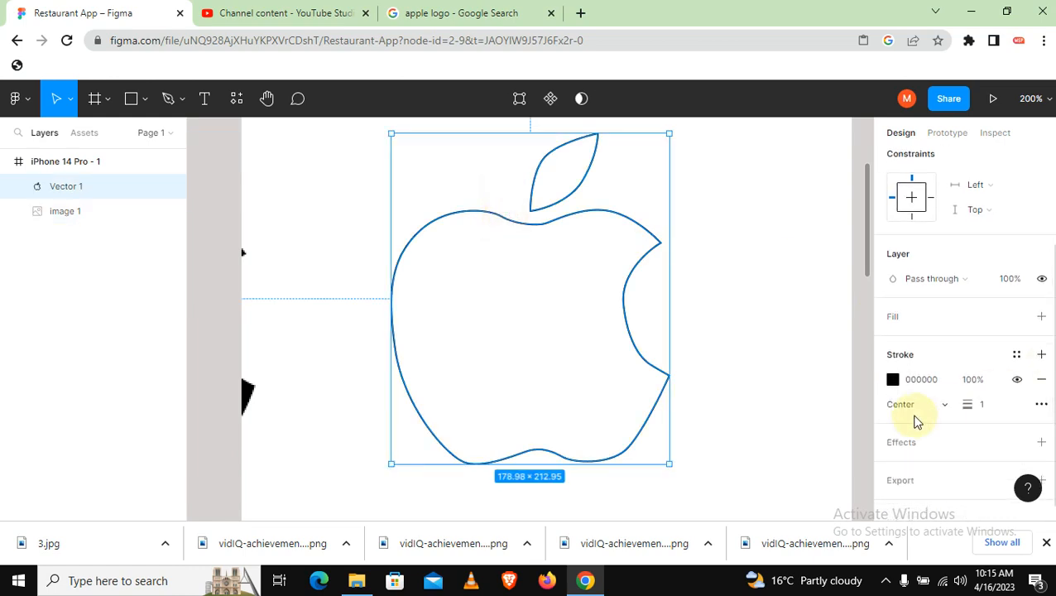
click(892, 316)
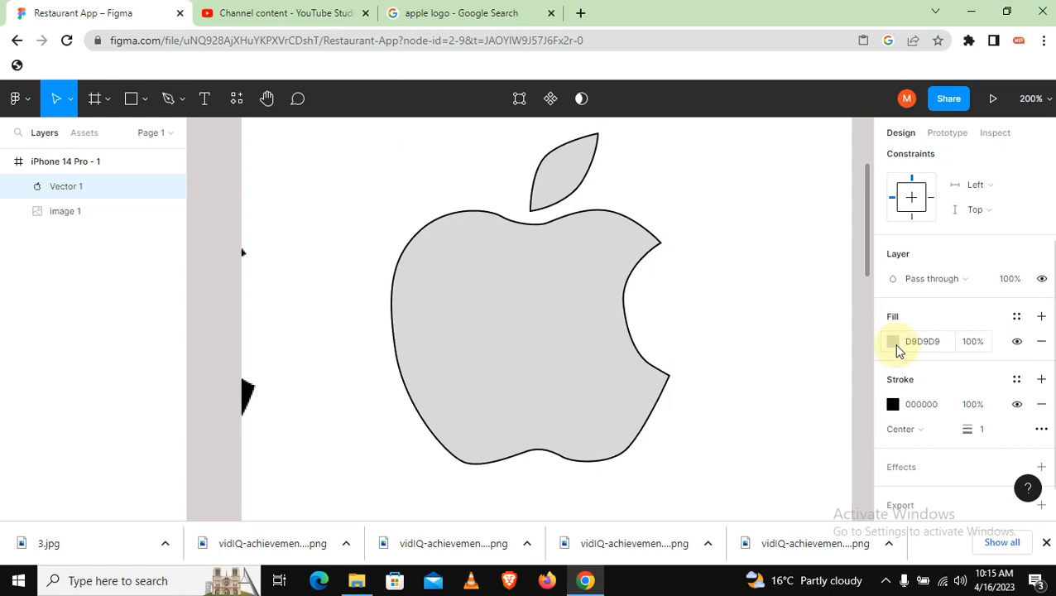
click(892, 341)
click(735, 324)
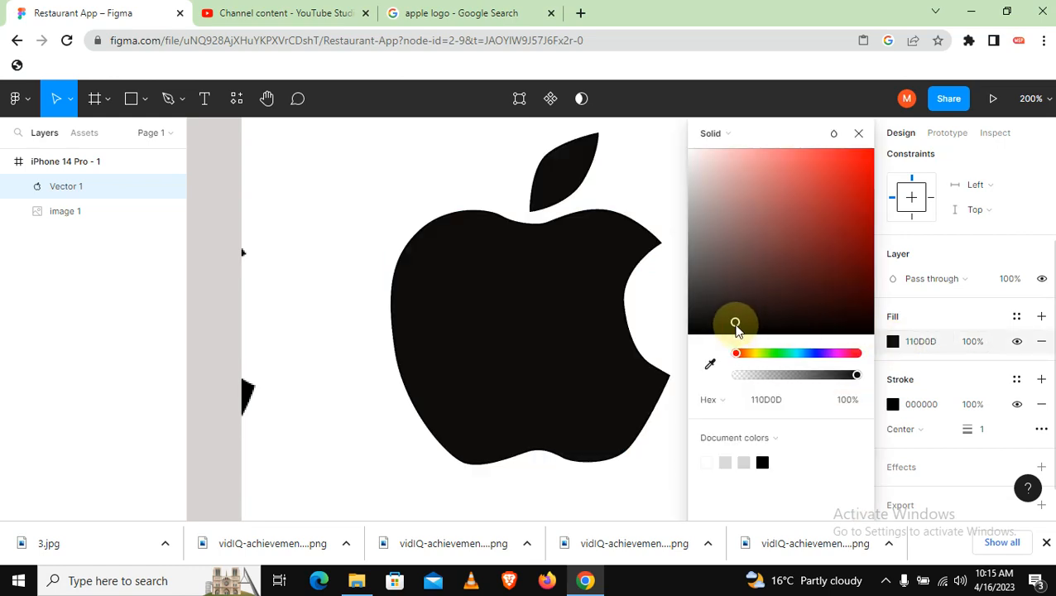
drag(736, 327, 877, 334)
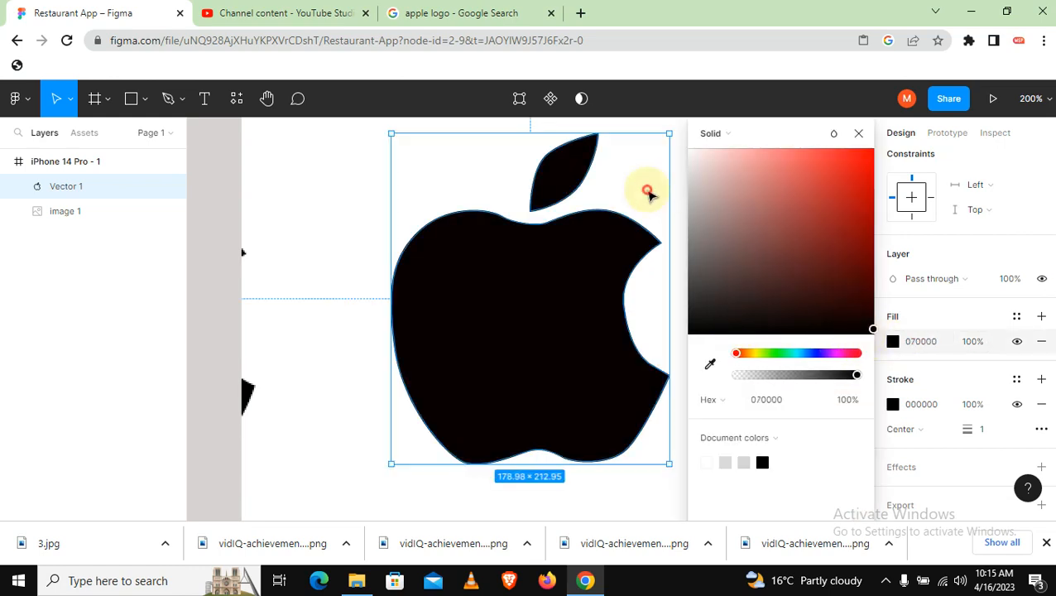
click(649, 193)
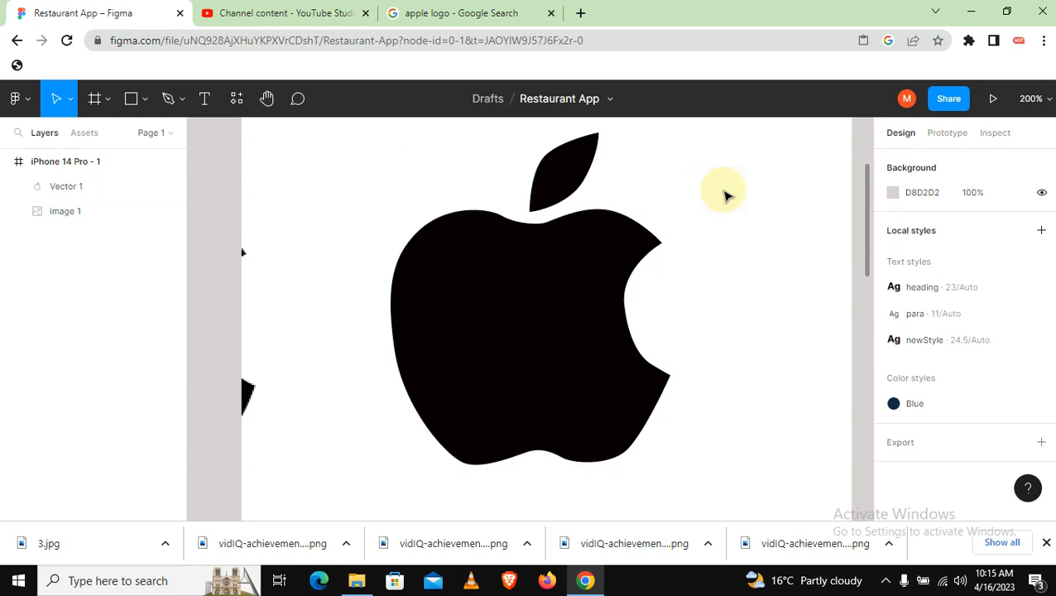